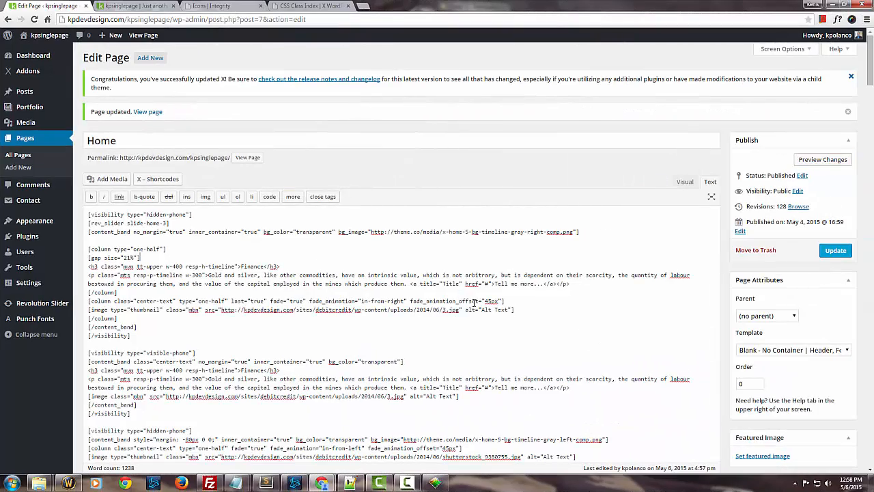
Step: Locate the Services section in the page code and add last="true" to the one-half column holding Happy Clients
key(ctrl+f)
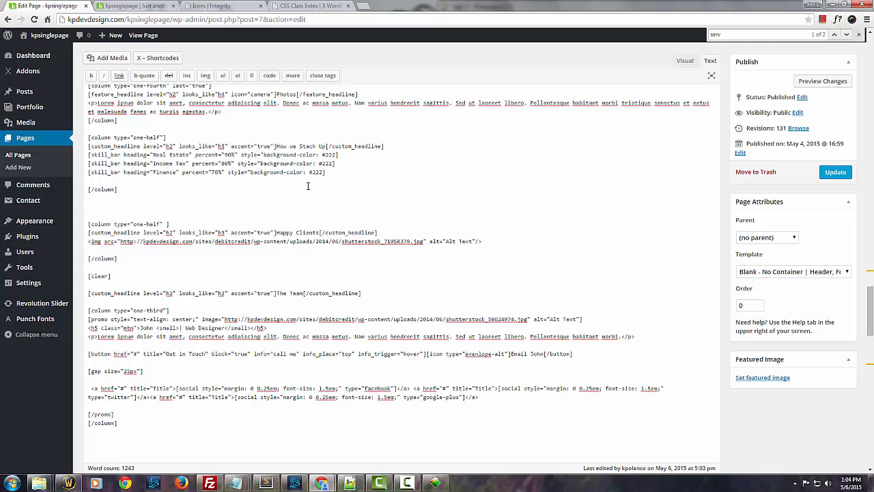
text(last)
text(="")
text(tru)
text(e)
Step: Insert a closing [/content_band] shortcode below the one-third column of The Team, reusing the content_band name from the Services section
scroll(103, 375, down, 2)
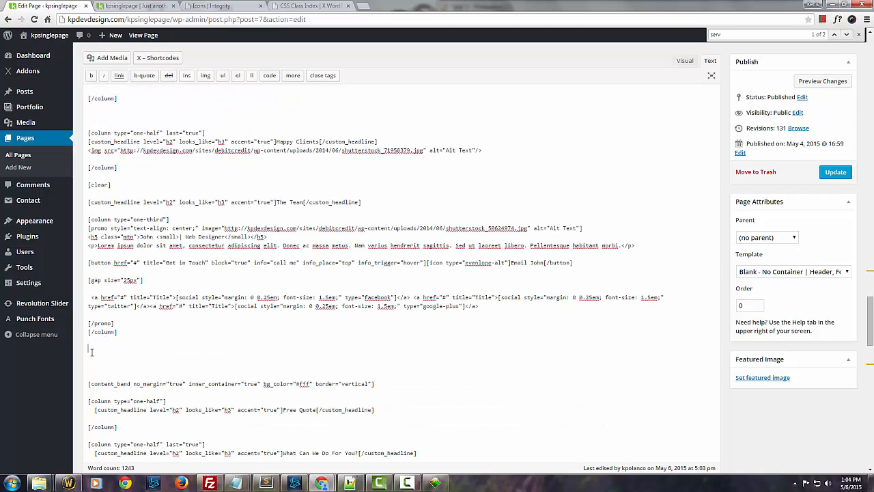
scroll(286, 301, up, 7)
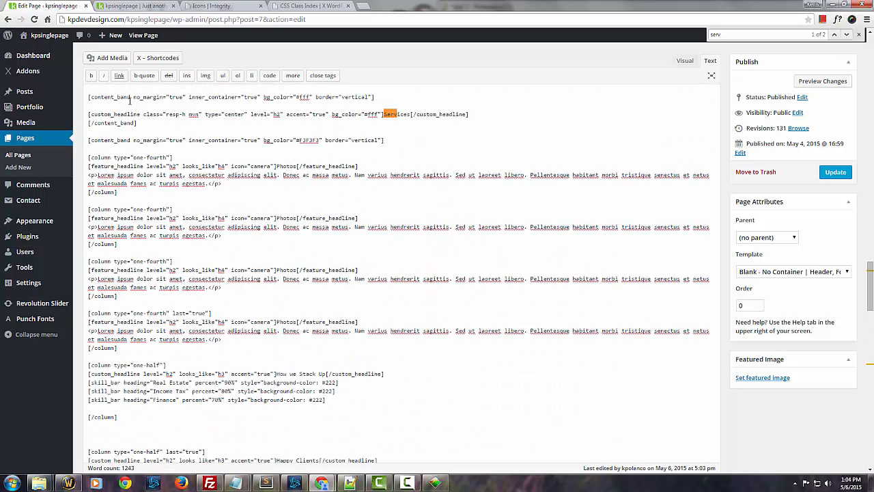
drag(130, 97, 86, 94)
key(ctrl+c)
scroll(385, 313, down, 7)
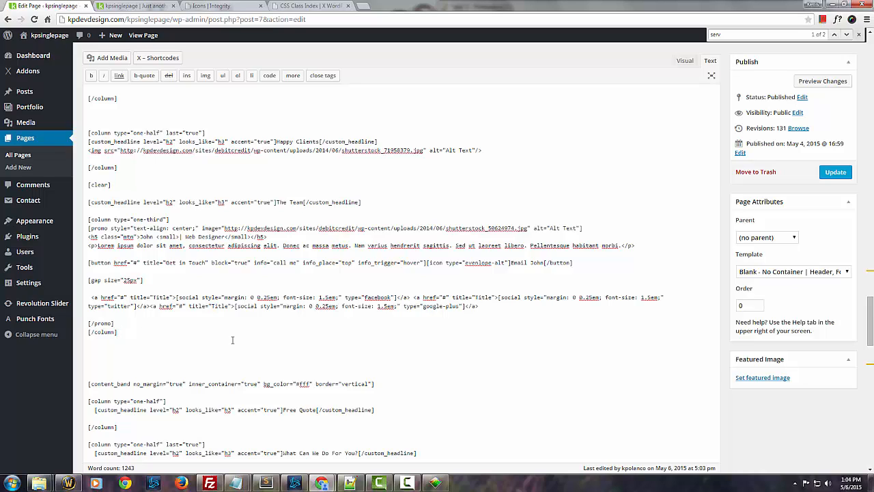
key(Return)
key(Return)
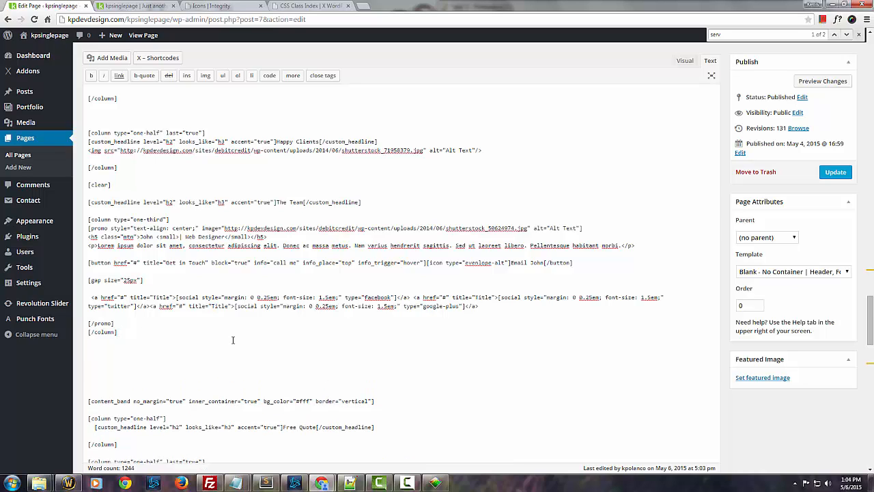
text([])
text(/)
key(ctrl+v)
key(Delete)
Step: Update the Home page and preview the changes at the Services section
click(837, 172)
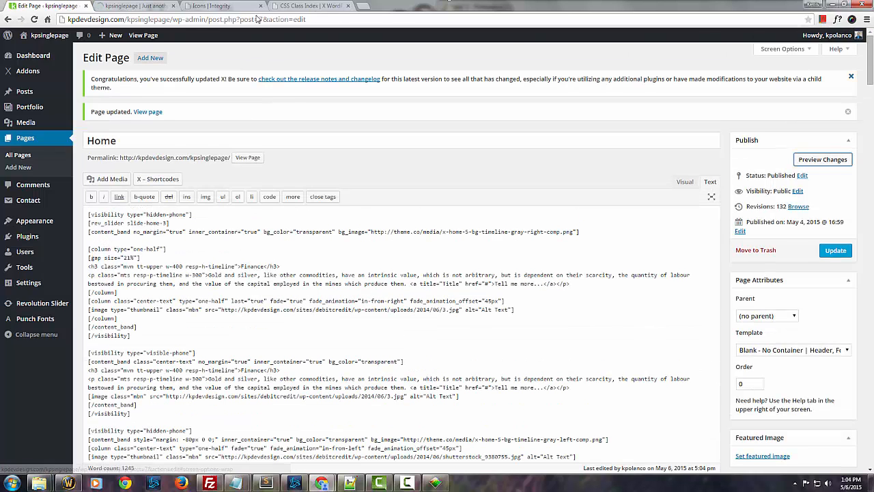
click(839, 158)
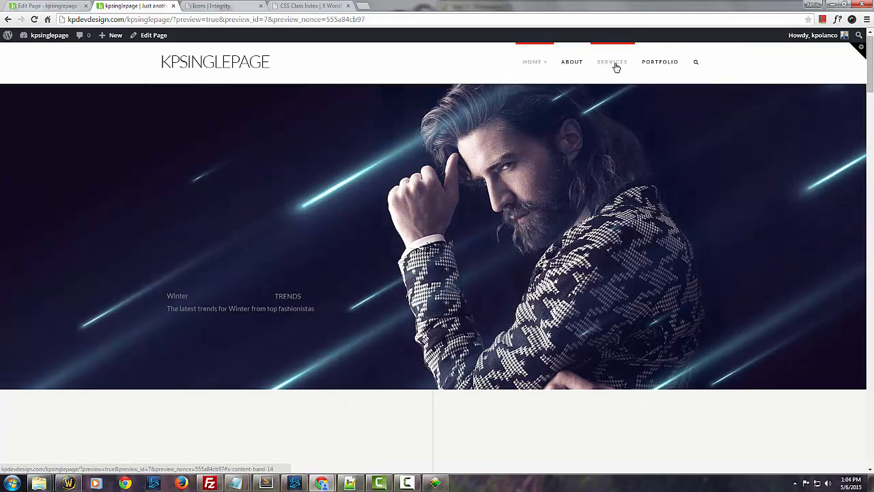
click(615, 67)
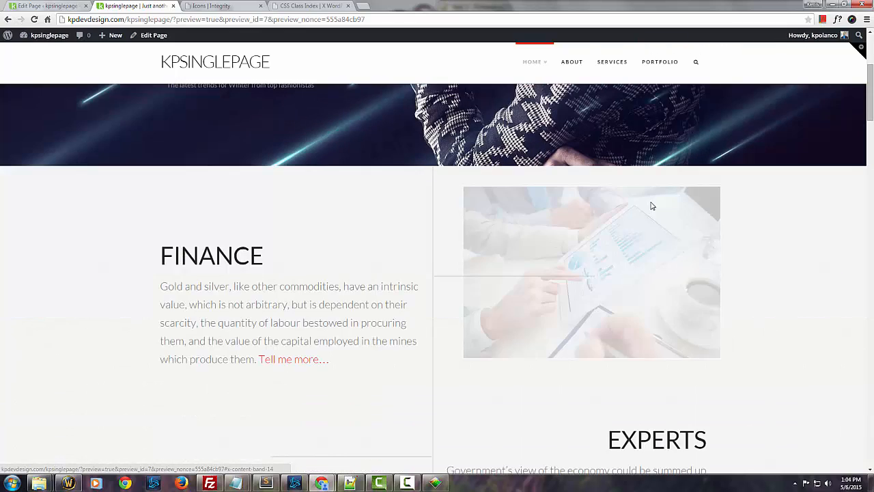
Step: Examine the preview layout of the Services columns, How we Stack Up, Happy Clients and The Team
scroll(578, 253, down, 4)
scroll(577, 257, down, 2)
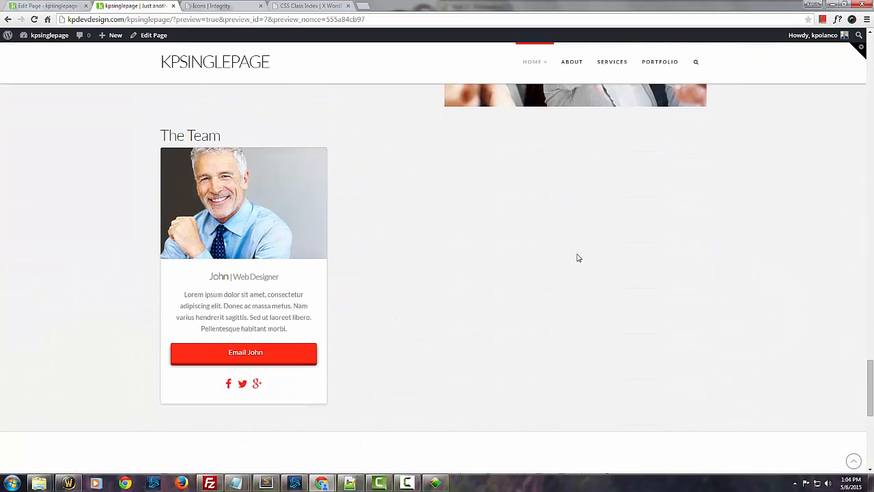
scroll(578, 258, down, 1)
scroll(579, 254, up, 4)
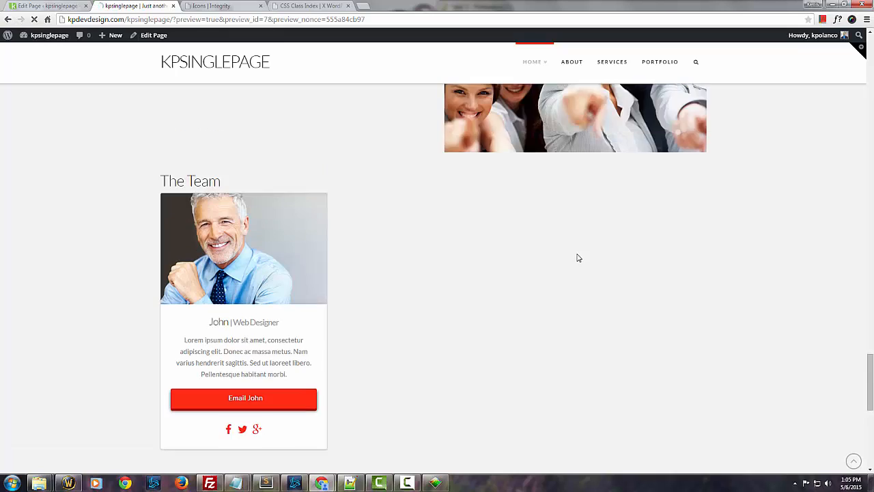
scroll(580, 252, up, 1)
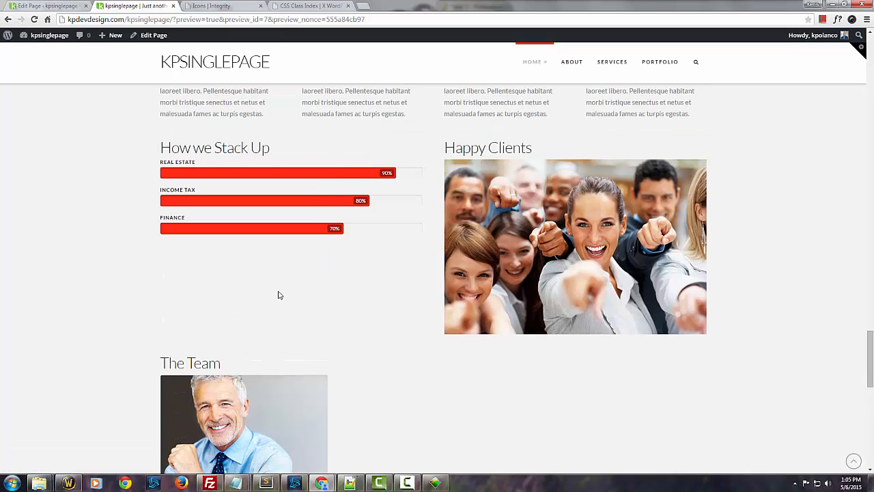
scroll(695, 196, up, 1)
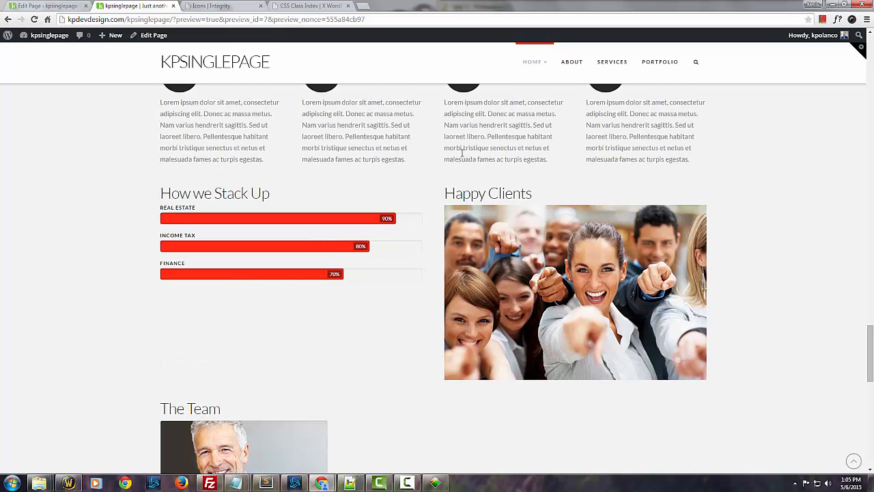
scroll(553, 152, up, 1)
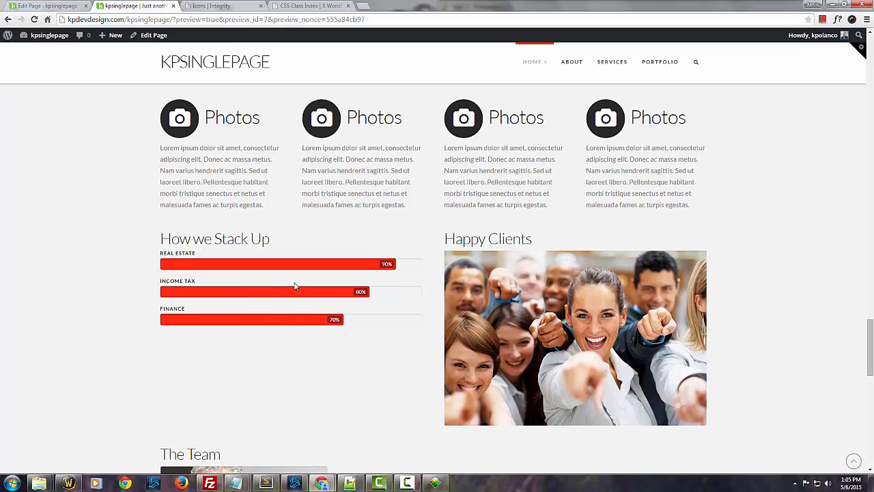
scroll(315, 139, up, 3)
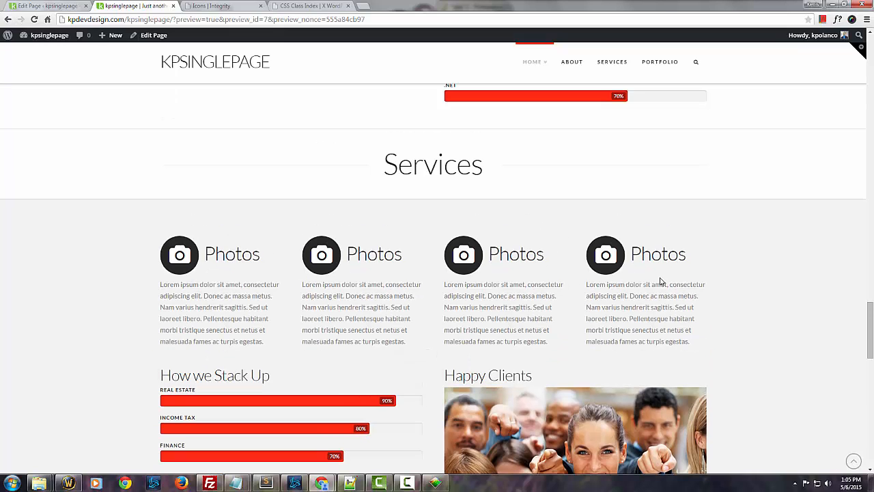
scroll(581, 312, down, 3)
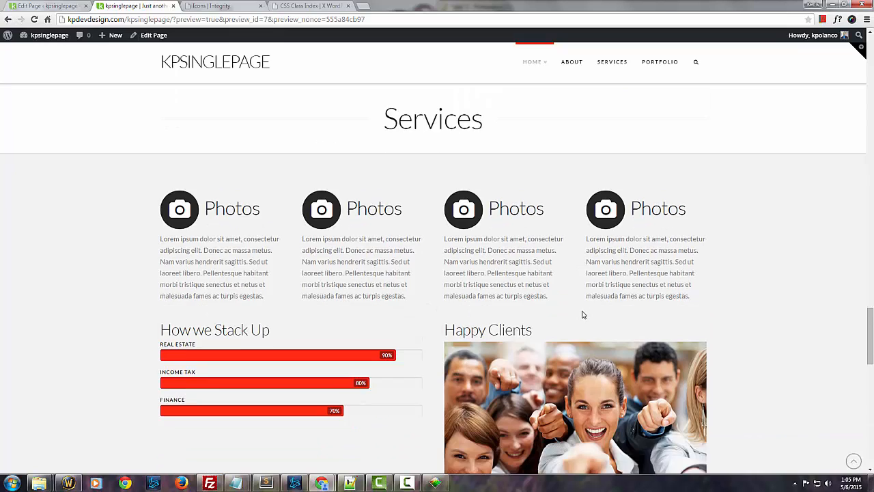
scroll(651, 340, down, 3)
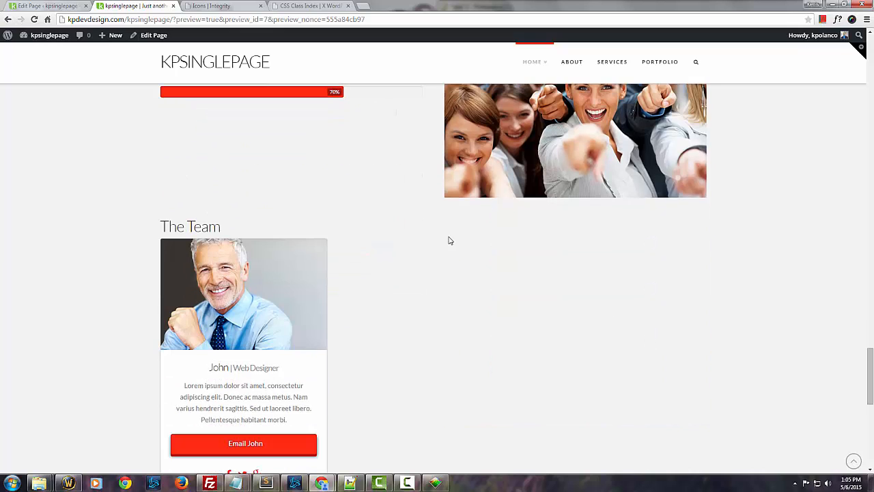
Step: Return to the page editor and search the page code for "serv"
click(55, 6)
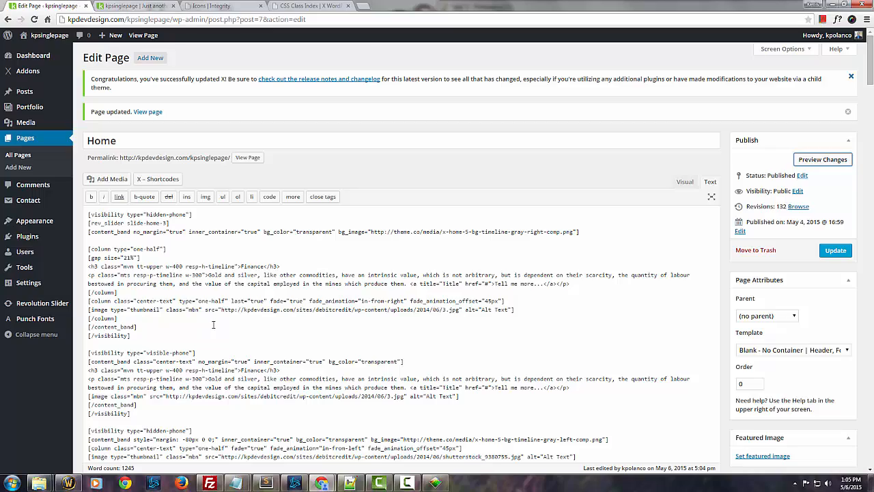
scroll(238, 326, down, 1)
scroll(237, 325, down, 15)
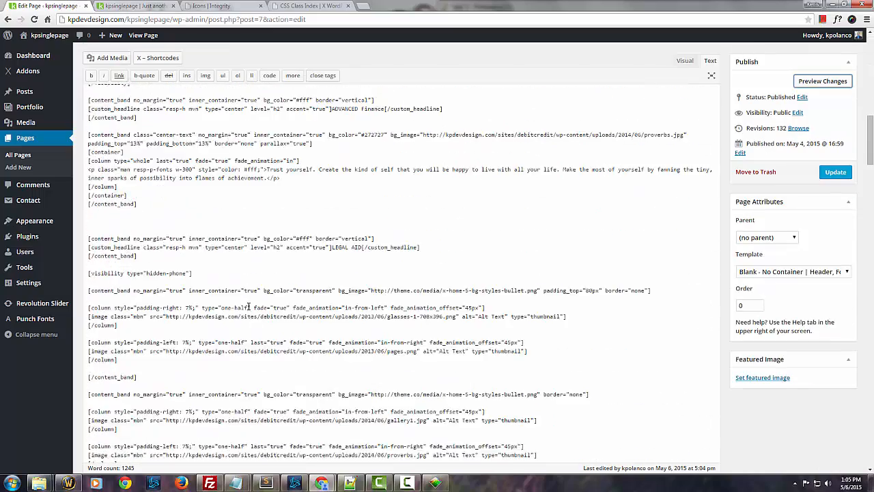
scroll(248, 306, down, 15)
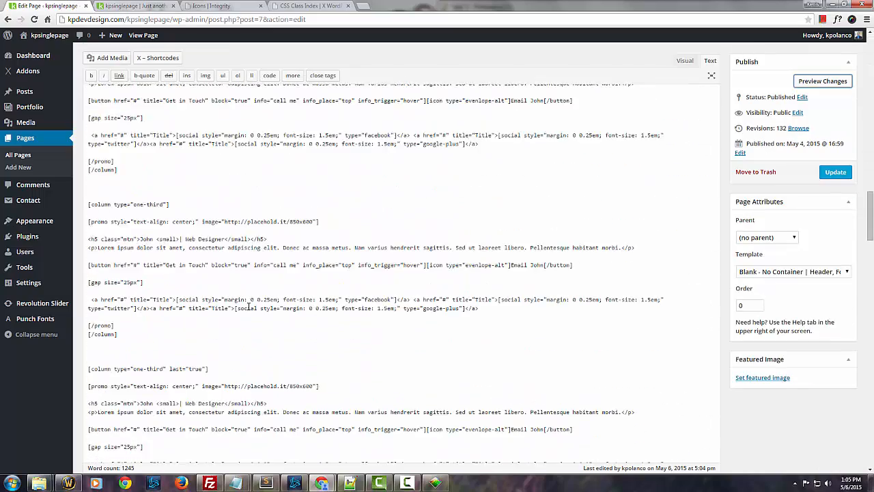
scroll(249, 306, down, 3)
scroll(249, 306, up, 5)
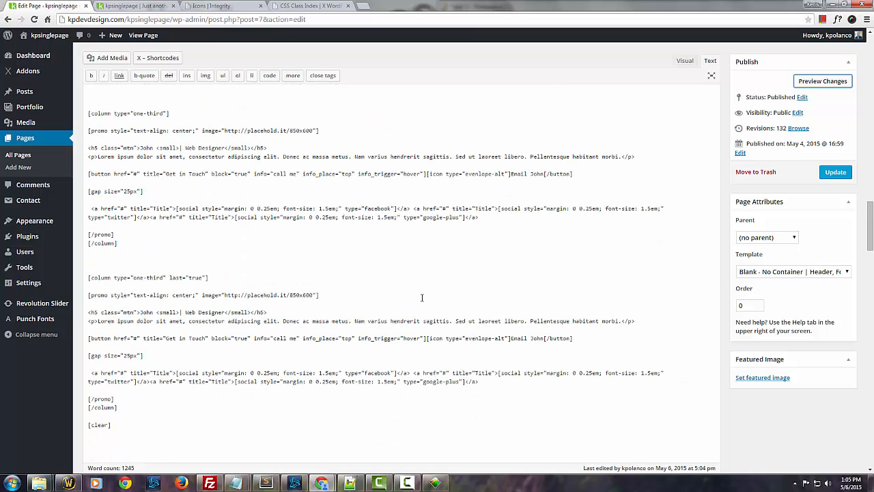
key(ctrl+f)
key(Return)
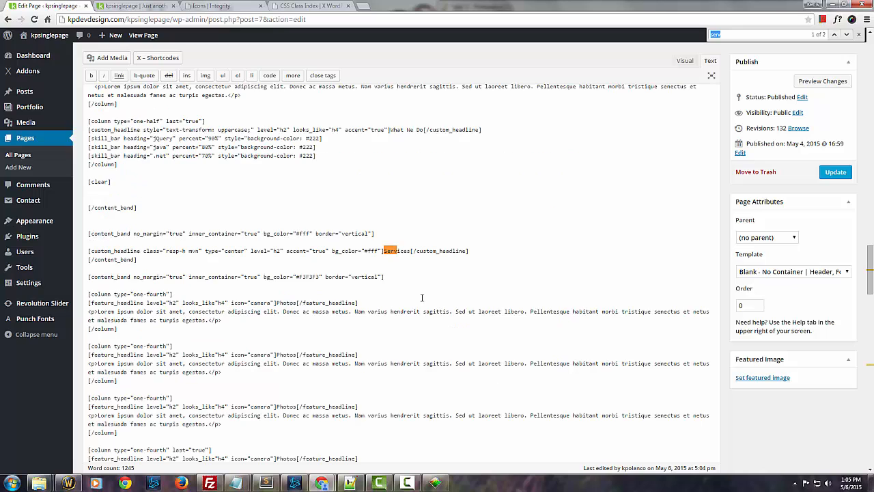
Step: Duplicate the one-third team member column under The Team, placing the copy directly below the original, before [/content_band]
click(306, 286)
scroll(273, 307, down, 2)
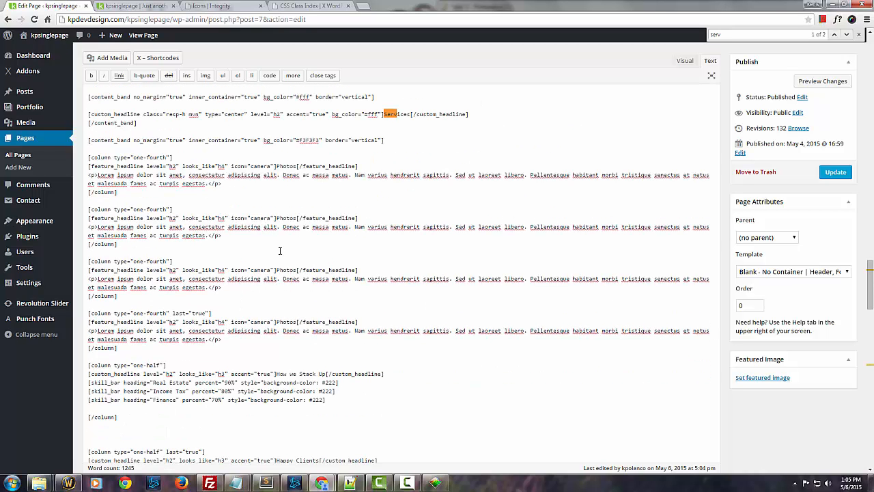
scroll(280, 251, down, 5)
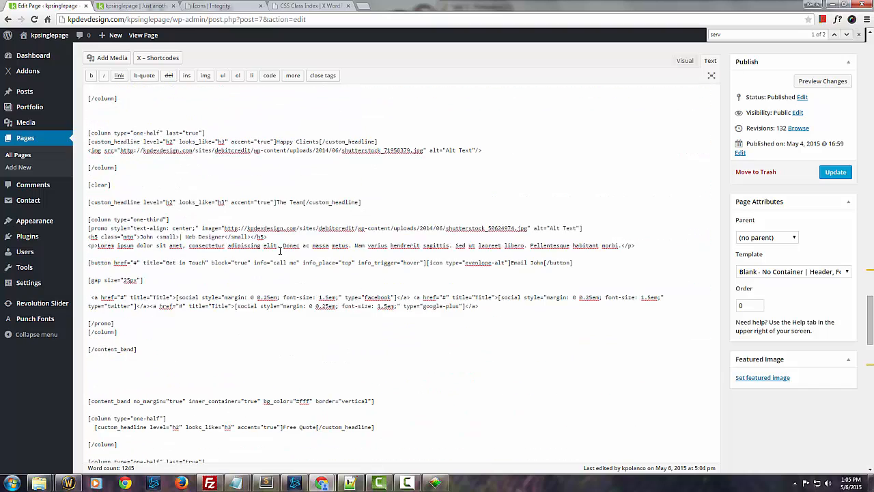
scroll(280, 251, down, 2)
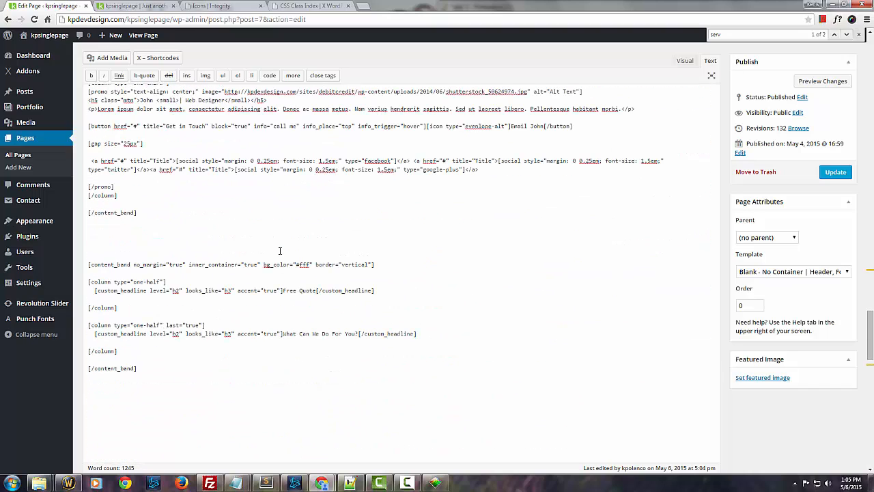
scroll(280, 251, up, 2)
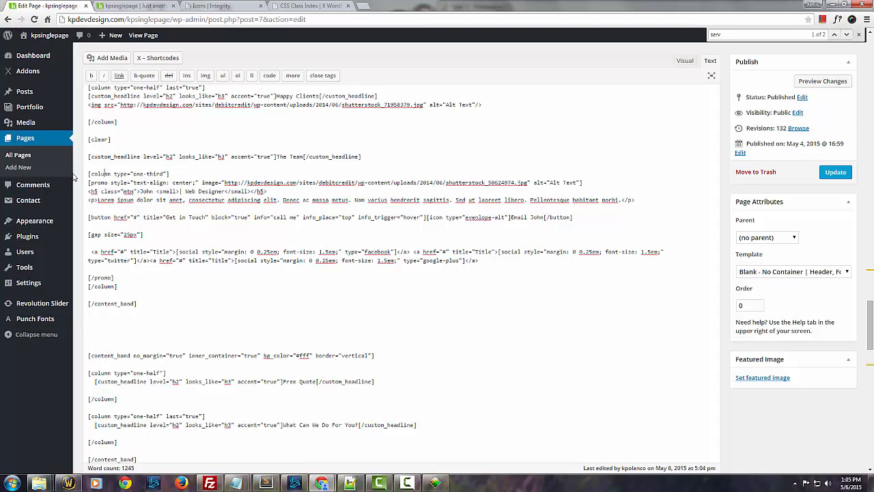
drag(88, 174, 130, 286)
key(ctrl+c)
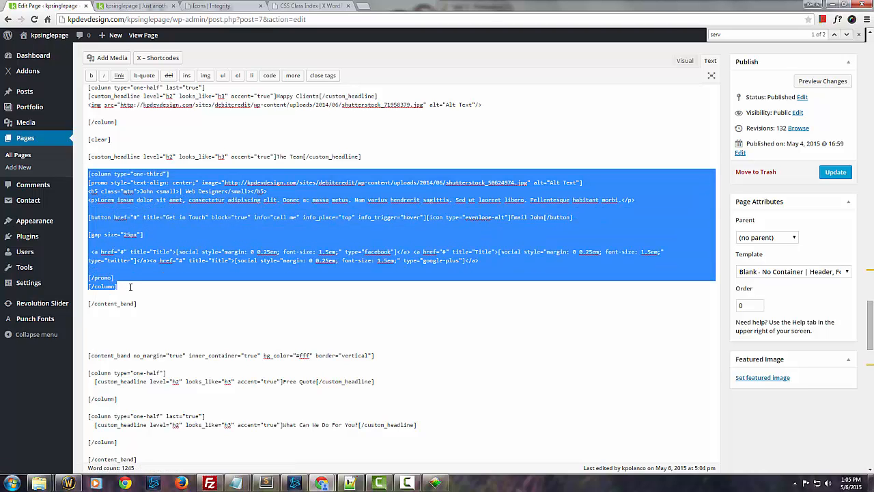
click(129, 286)
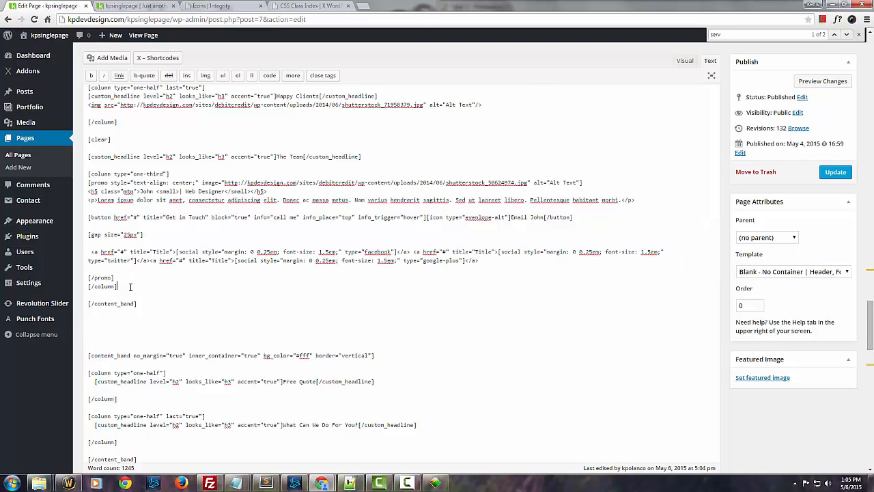
key(Return)
key(Return)
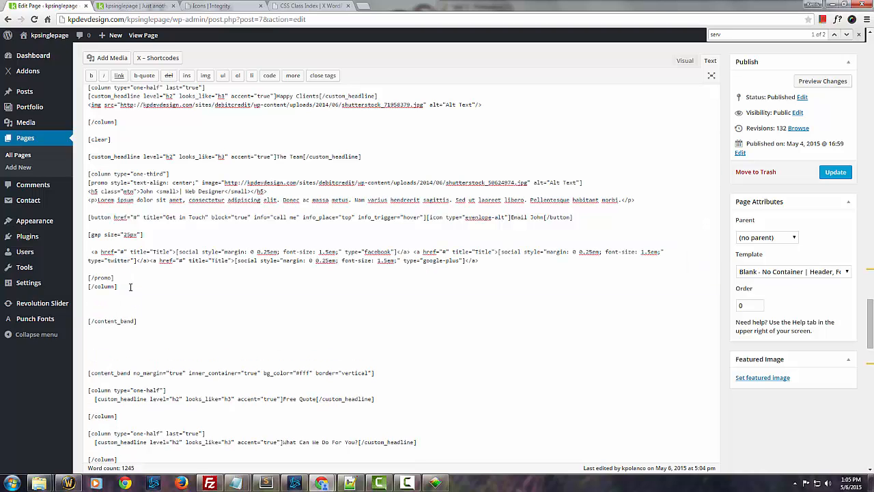
key(ctrl+v)
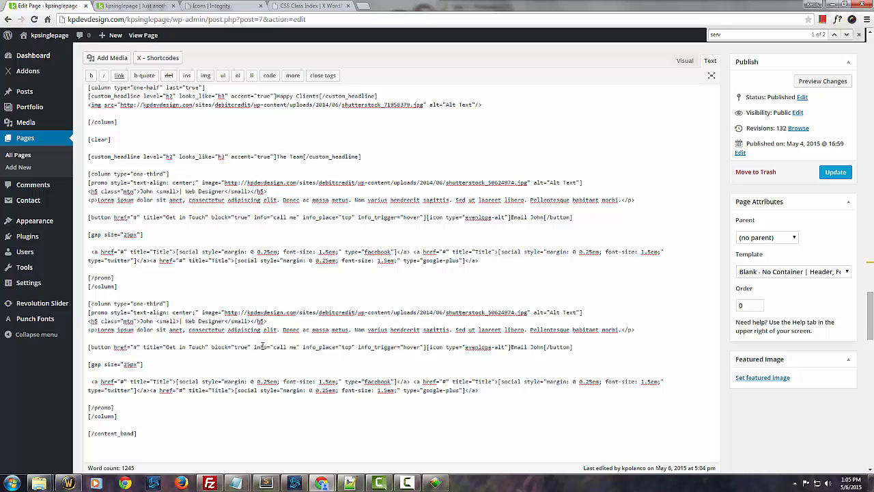
Step: Paste a third one-third team member column below the second one, before the closing [/content_band]
scroll(265, 346, down, 1)
scroll(268, 345, down, 1)
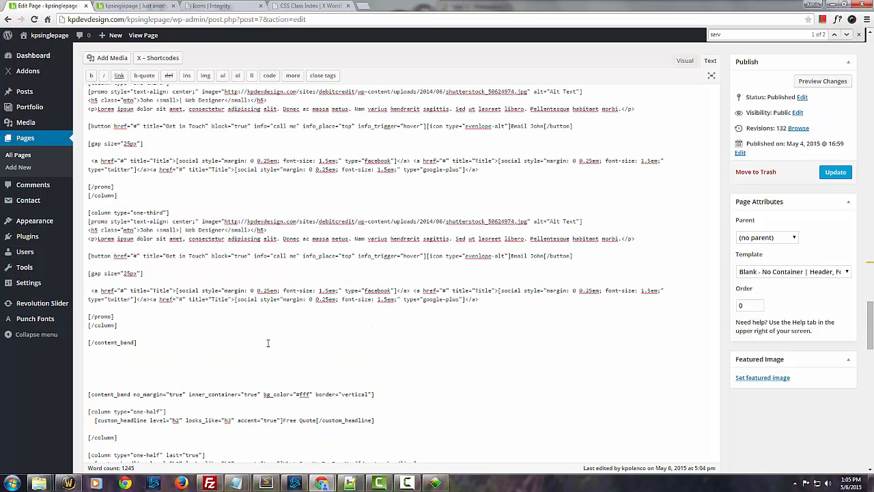
key(Return)
key(Return)
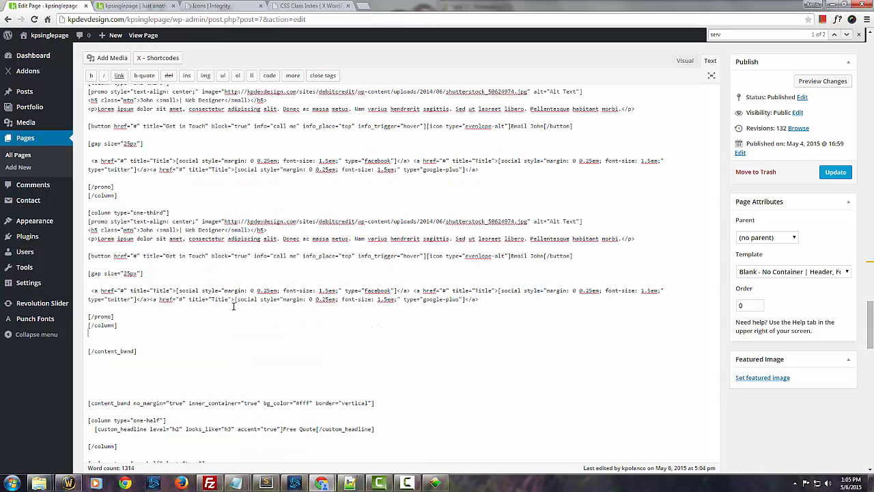
text([column type="one-third"] [promo style="text-align: center;" image="http://kpdevdesign.com/sites/debitcredit/wp-content/uploads/2014/06/shutterstock_50624974.jpg" alt="Alt Text"] <h5 class="mtn">John <small>| Web Designer</small></h5> <p>Lorem ipsum dolor sit amet, consectetur adipiscing elit. Donec ac massa metus. Nam varius hendrerit sagittis. Sed ut laoreet libero. Pellentesque habitant morbi.</p>  [button href="#" title="Get in Touch" block="true" info="call me" info_place="top" info_trigger="hover"][icon type="envelope-alt"]Email John[/button]  [gap size="25px"]   <a href="#" title="Title">[social style="margin: 0 0.25em; font-size: 1.5em;" type="facebook"]</a> <a href="#" title="Title">[social style="margin: 0 0.25em; font-size: 1.5em;" type="twitter"]</a><a href="#" title="Title">[social style="margin: 0 0.25em; font-size: 1.5em;" type="google-plus"]</a>  [/promo] [/column])
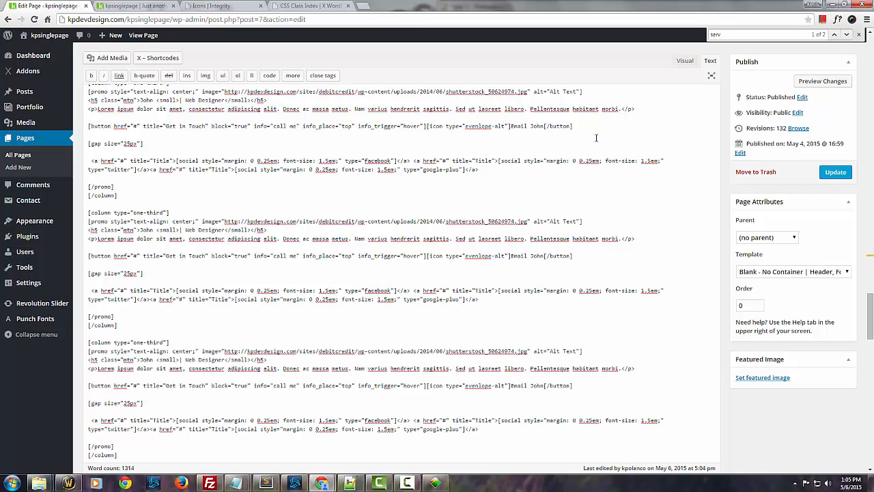
Step: Update the Home page and check the already open preview, ending back in the page editor
click(835, 172)
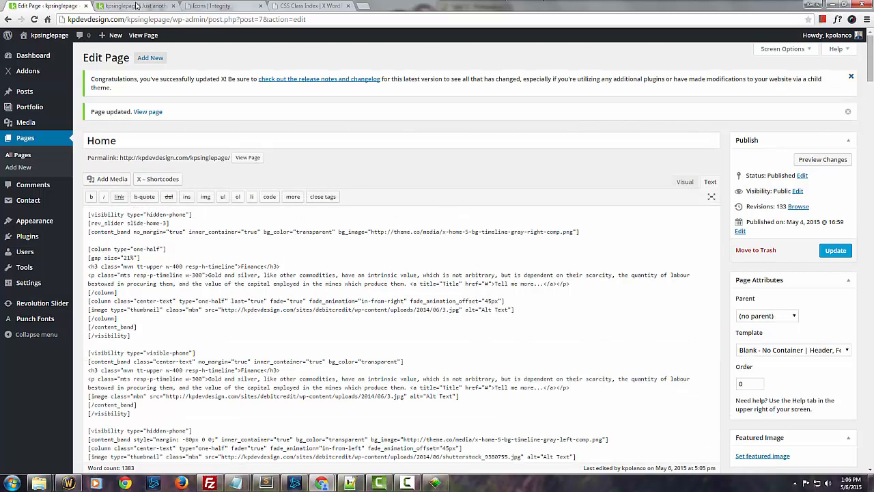
click(109, 7)
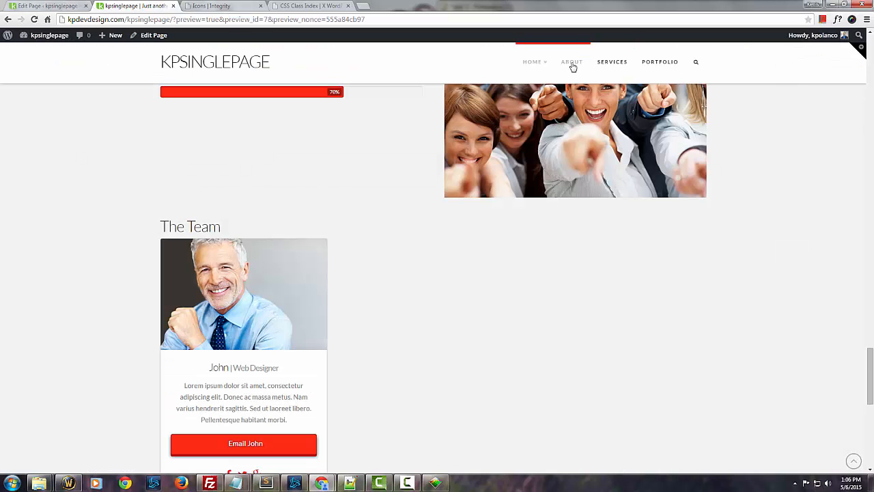
click(26, 7)
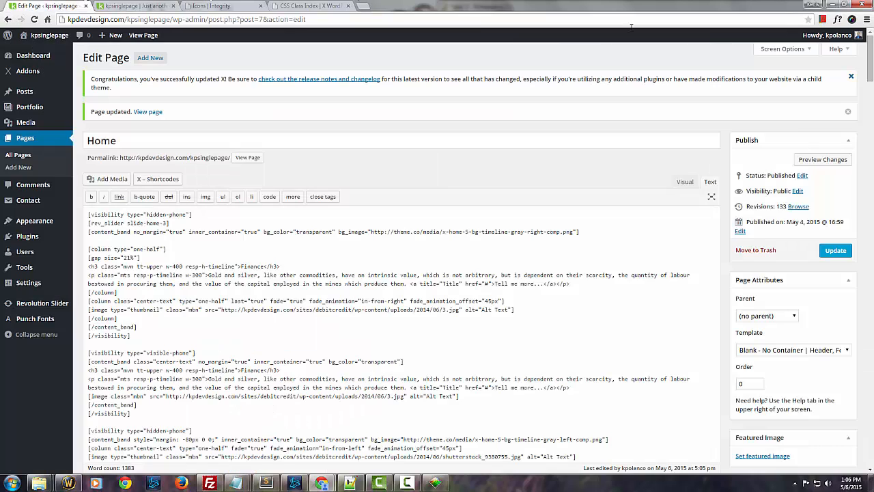
Step: Preview the page changes and review the Services section from the photo columns down to the three team members
click(810, 160)
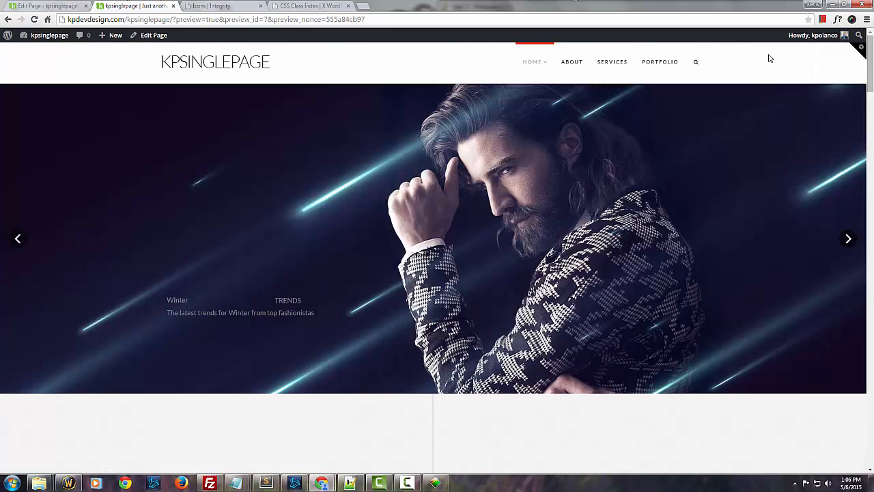
click(612, 62)
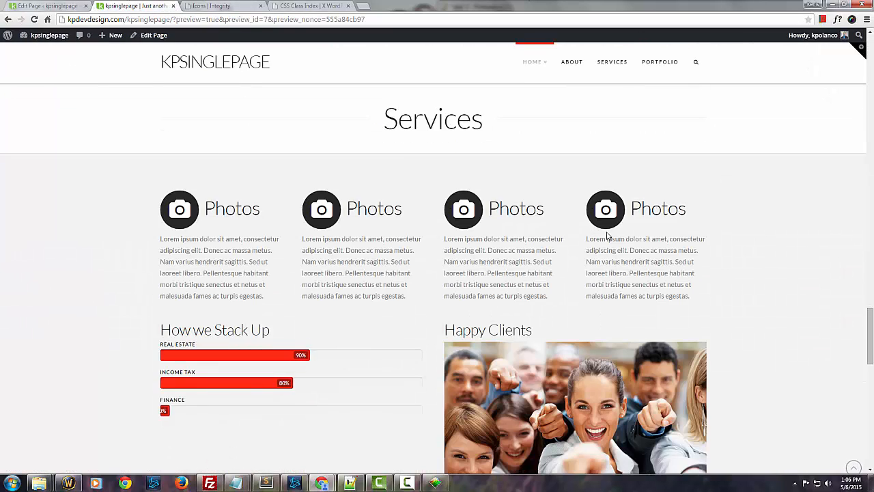
scroll(611, 234, down, 7)
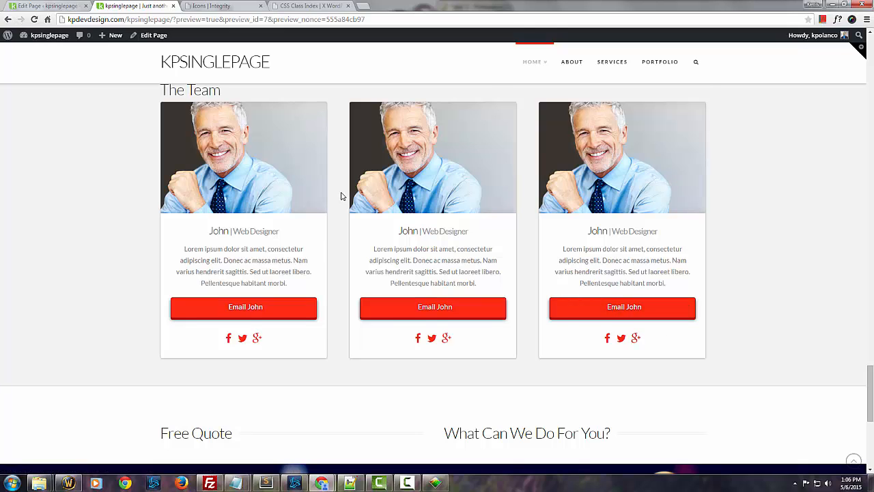
scroll(341, 196, up, 5)
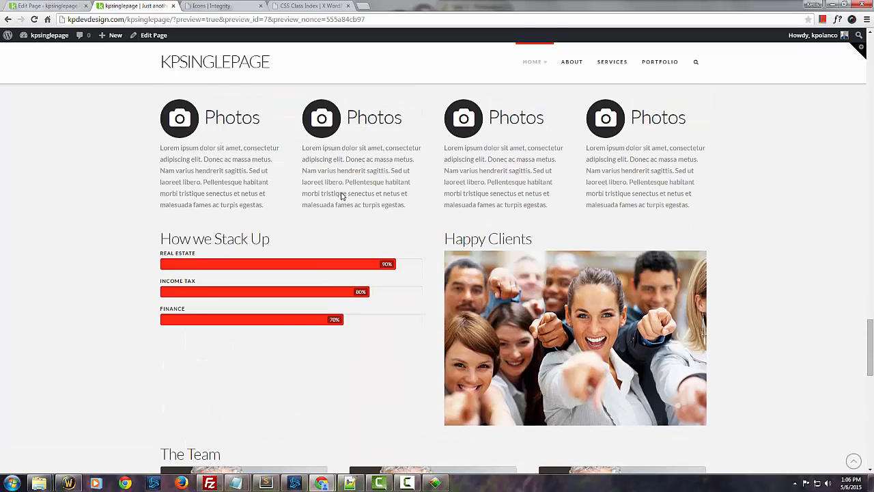
scroll(342, 196, up, 3)
scroll(482, 237, down, 10)
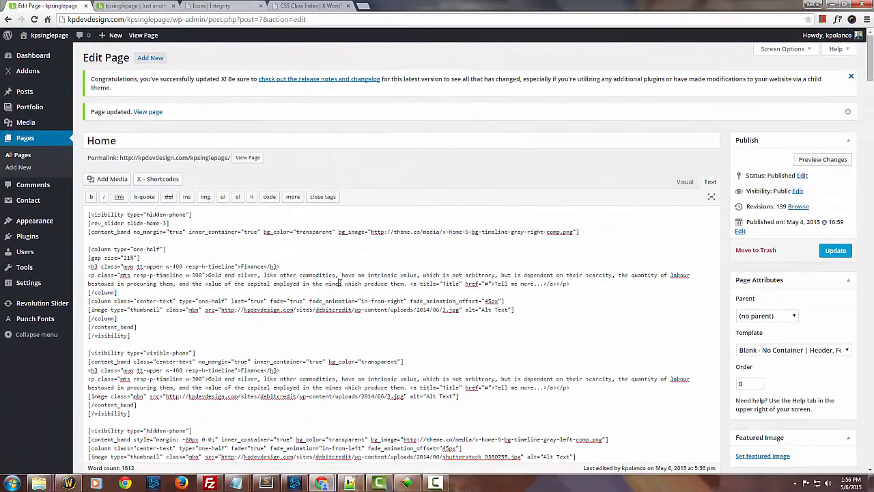
Step: Find "team" in the page code and compare the code around The Team headline with the Services section in the preview
scroll(340, 282, down, 4)
scroll(340, 282, down, 3)
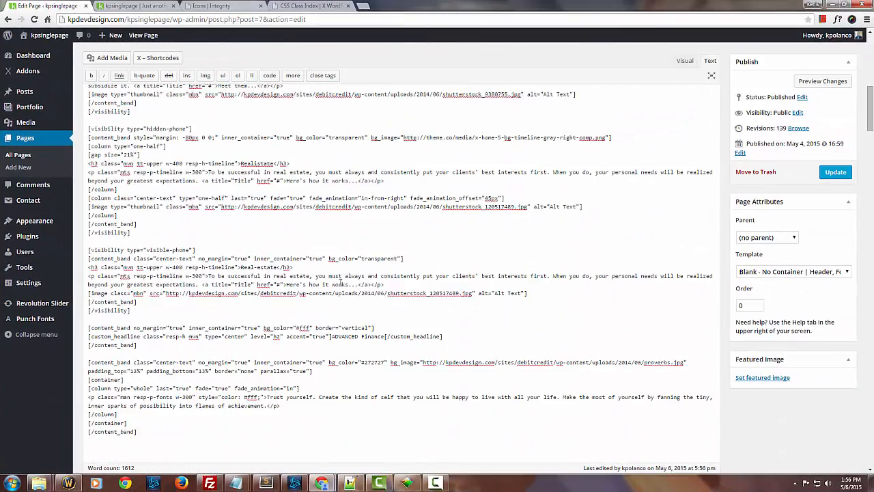
scroll(341, 283, down, 1)
key(ctrl+f)
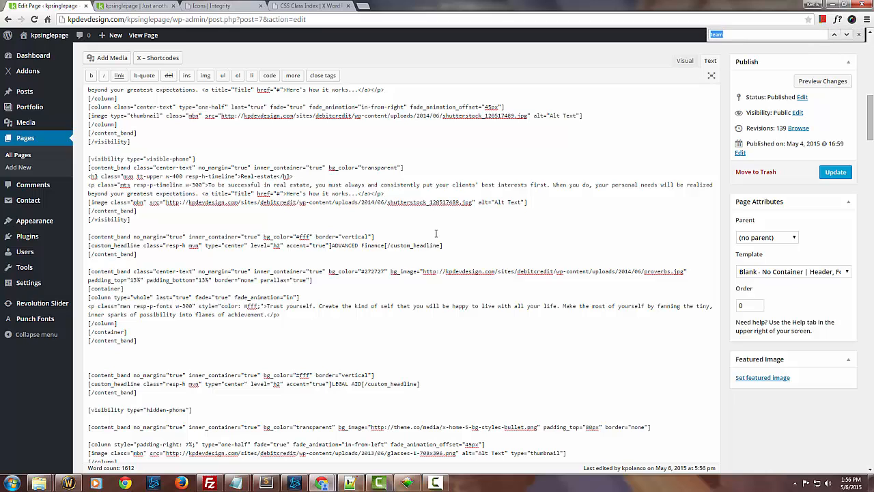
click(204, 232)
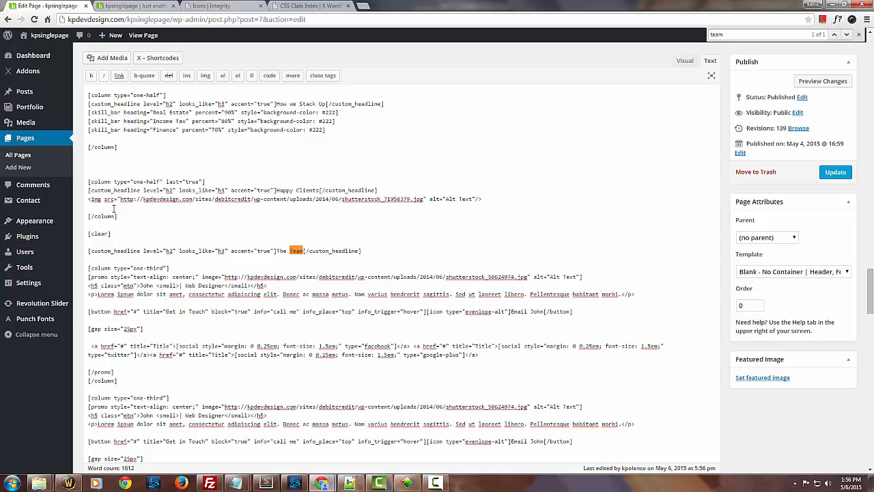
click(135, 5)
click(543, 62)
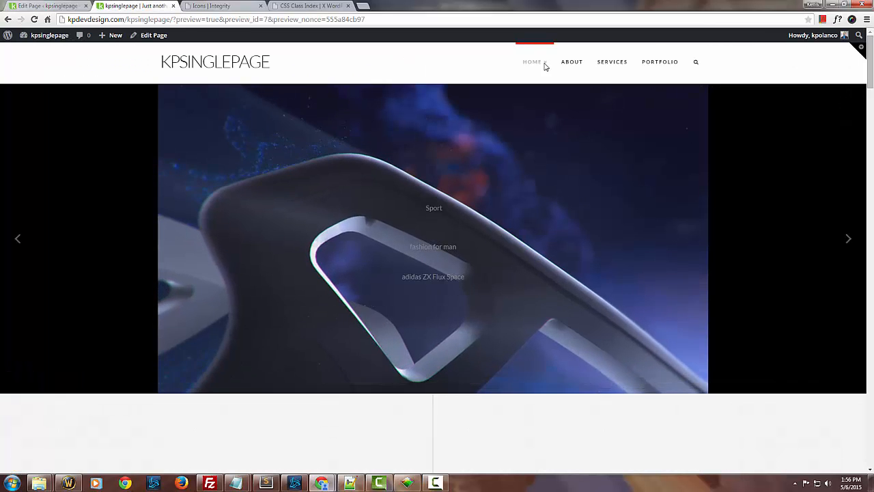
click(625, 63)
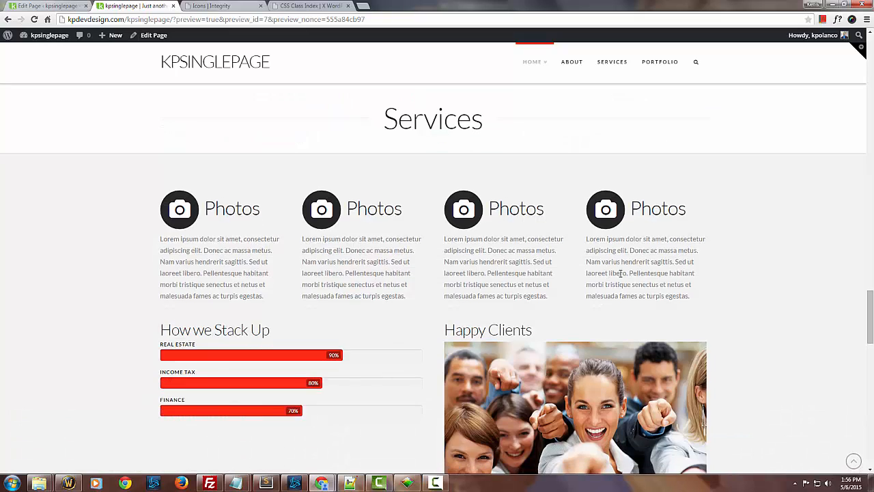
scroll(673, 287, down, 4)
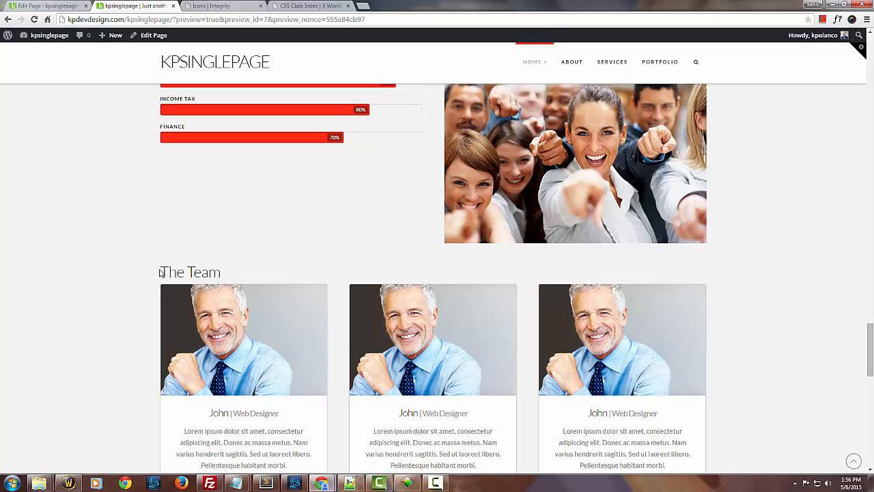
Step: Return to the page editor and delete the [clear] shortcode above The Team headline
click(46, 6)
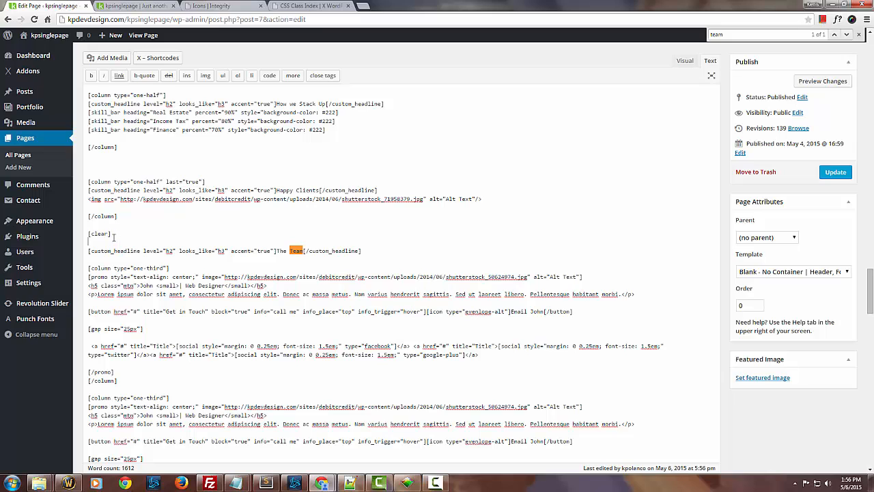
triple_click(90, 236)
key(BackSpace)
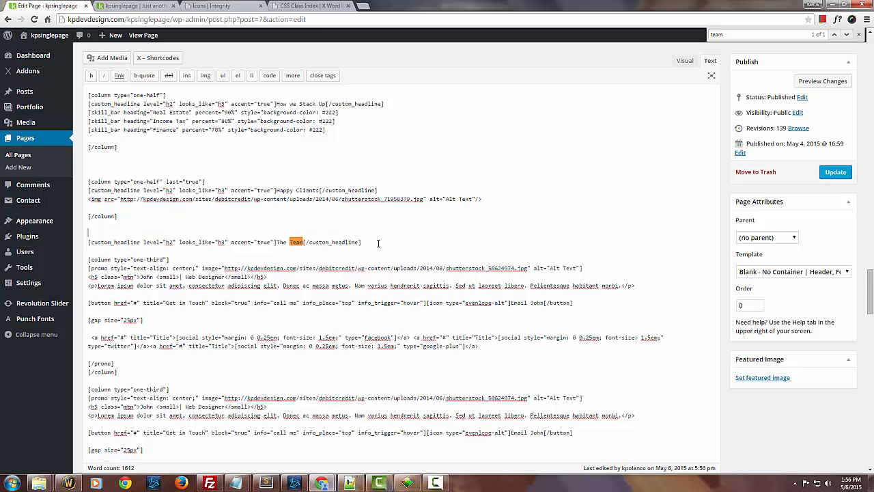
Step: Update the Home page and preview the changes, examining the layout between Happy Clients and the team columns
click(835, 175)
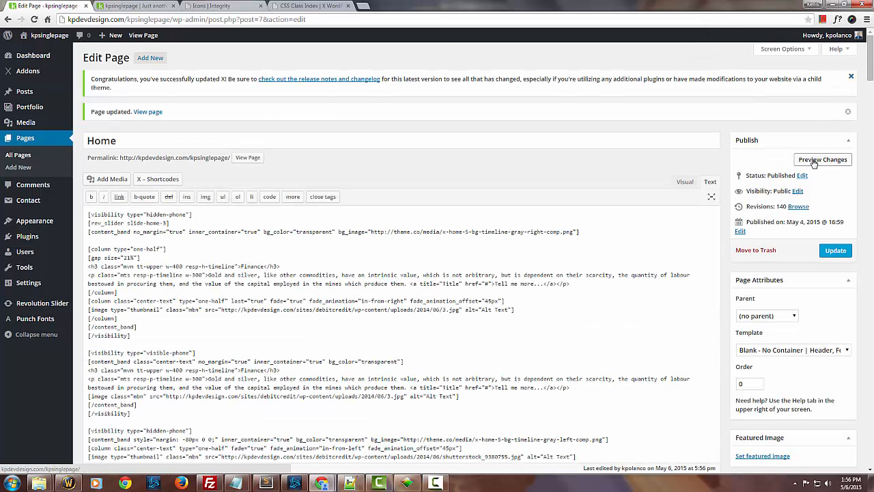
click(819, 159)
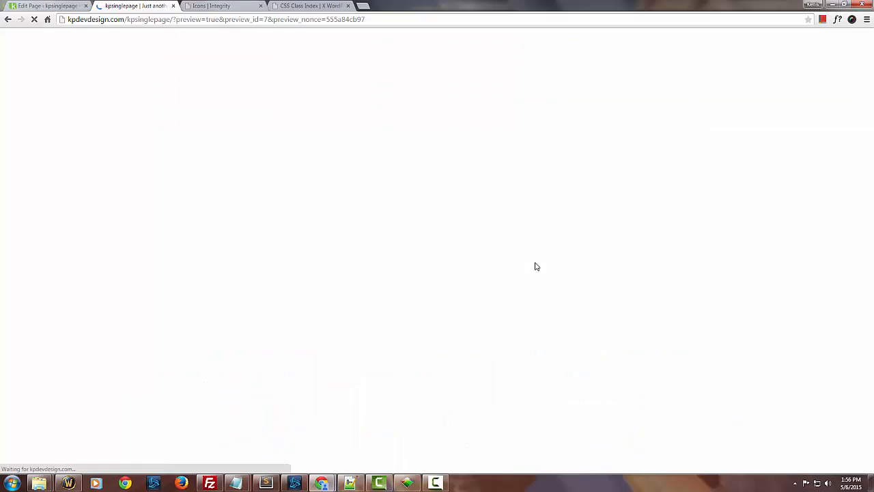
scroll(756, 224, down, 10)
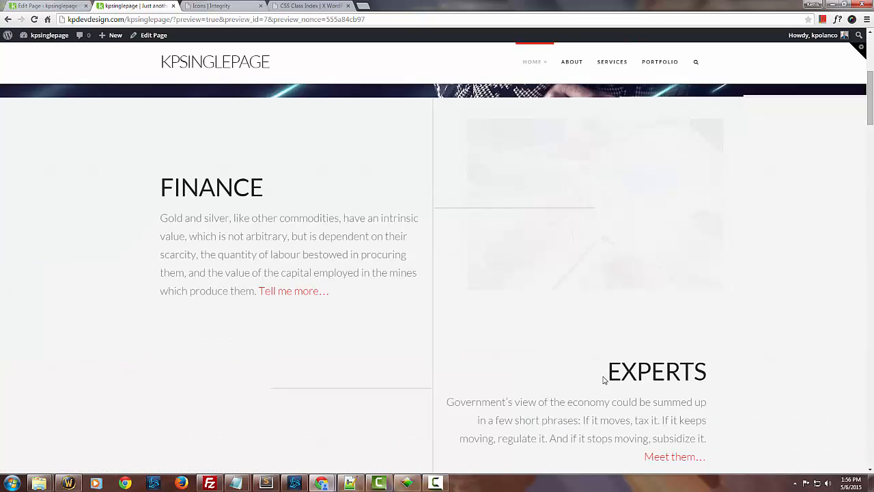
scroll(589, 317, down, 3)
scroll(588, 318, down, 1)
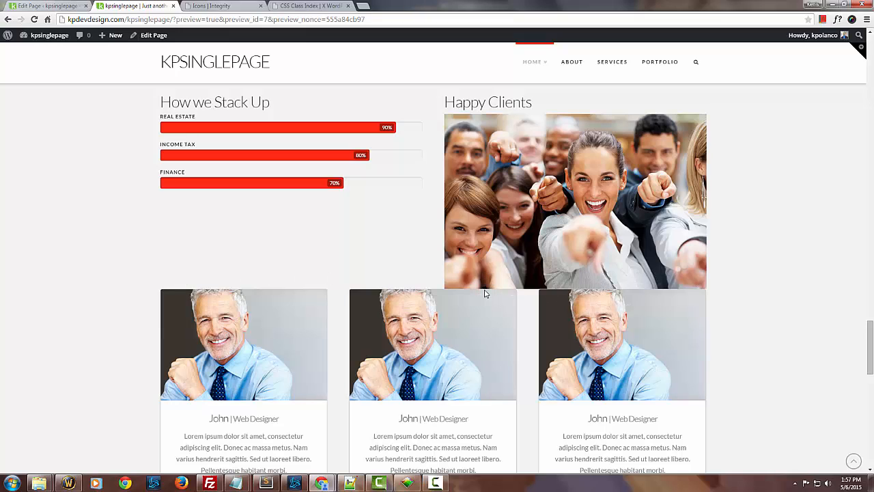
Step: Back in the page code, find "team" and insert the shortcode [gap size="25px"] above The Team headline
click(18, 6)
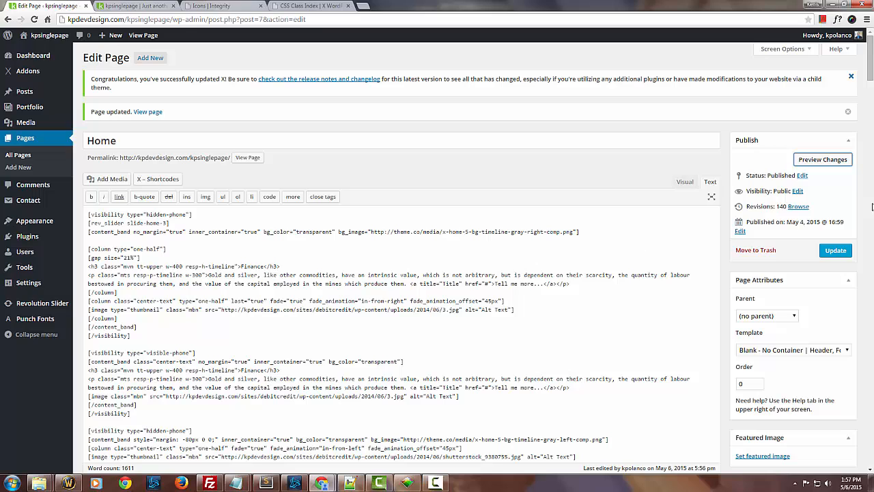
click(471, 280)
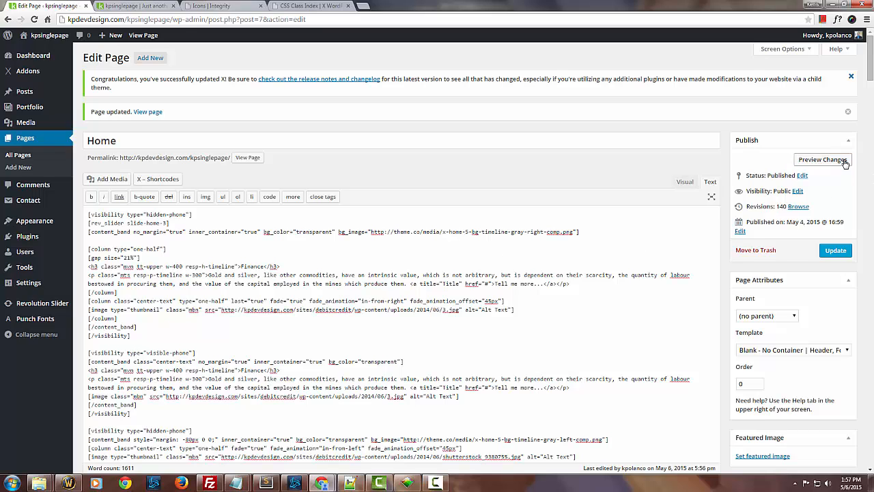
key(ctrl+f)
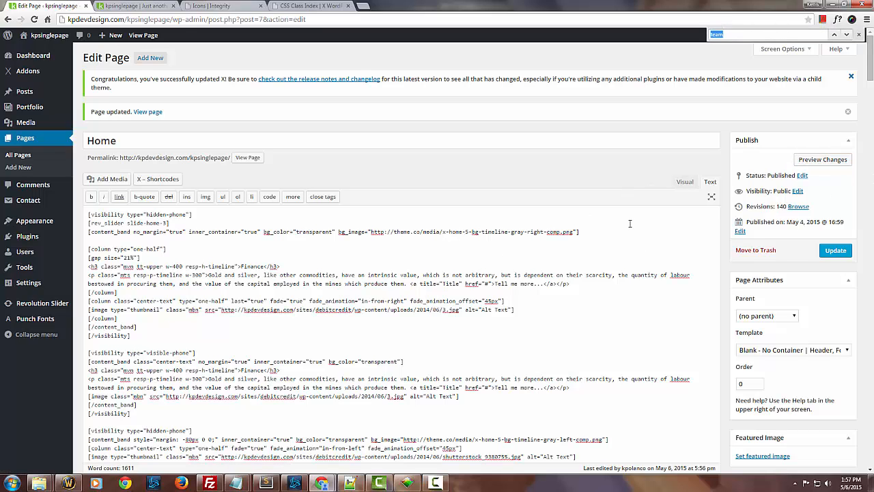
key(Return)
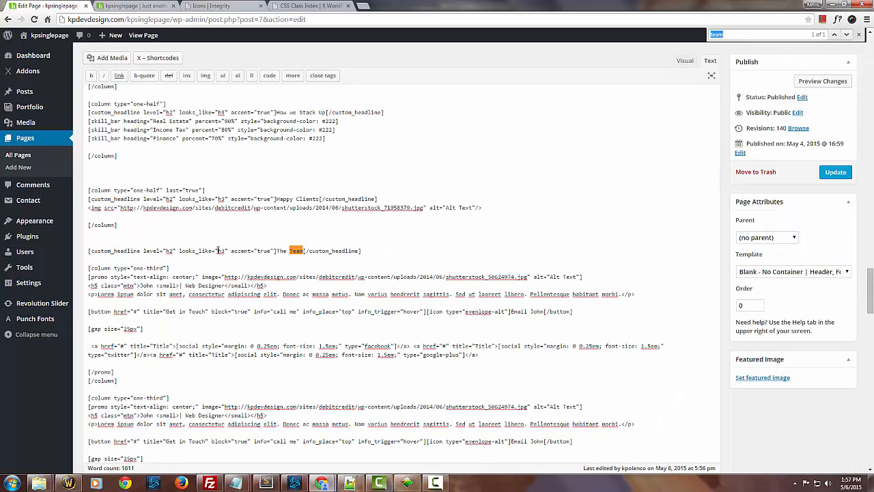
click(140, 8)
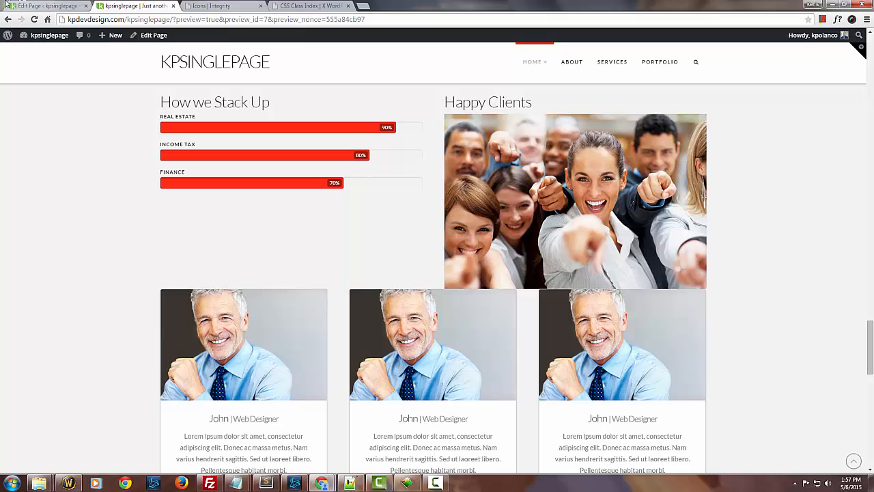
click(24, 8)
click(176, 242)
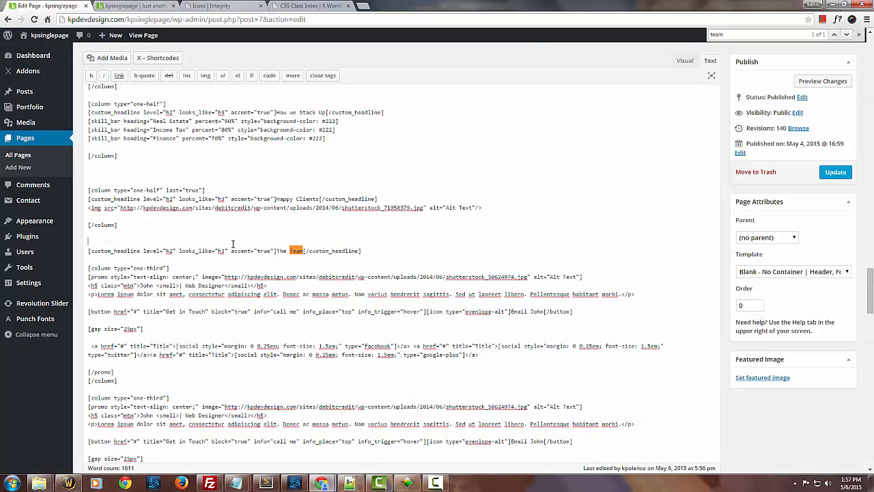
key(Return)
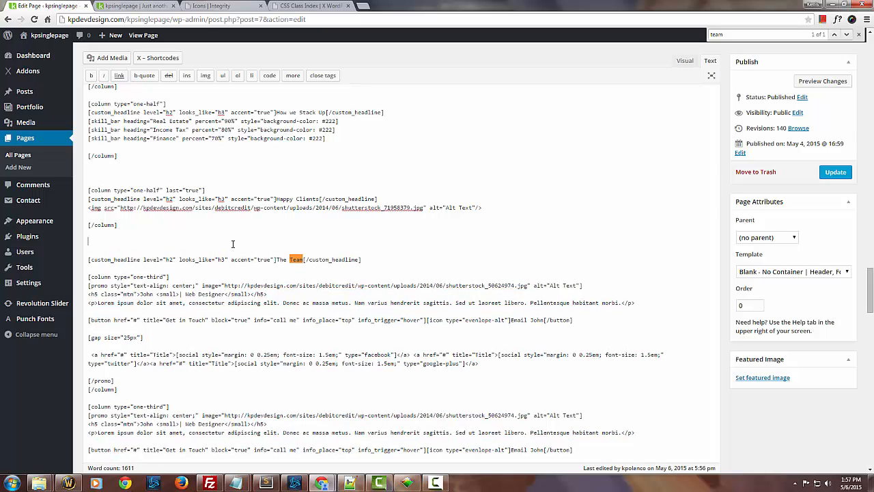
text([])
text(gap size)
text(="")
text(25px)
Step: Update the Home page with the new gap and preview the Services section down to the team member cards
click(835, 173)
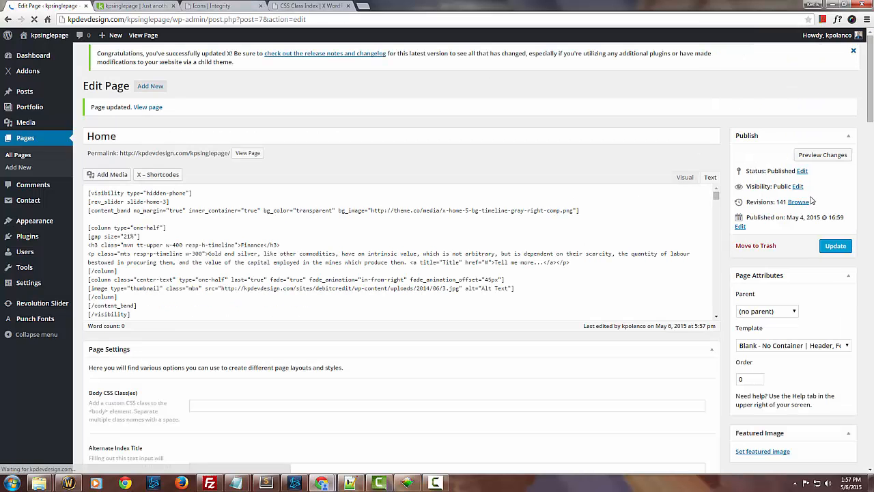
click(821, 160)
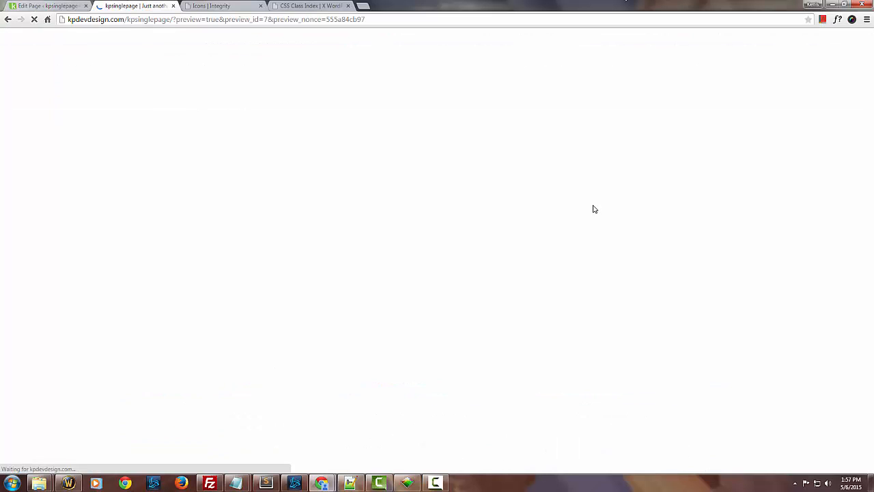
click(606, 63)
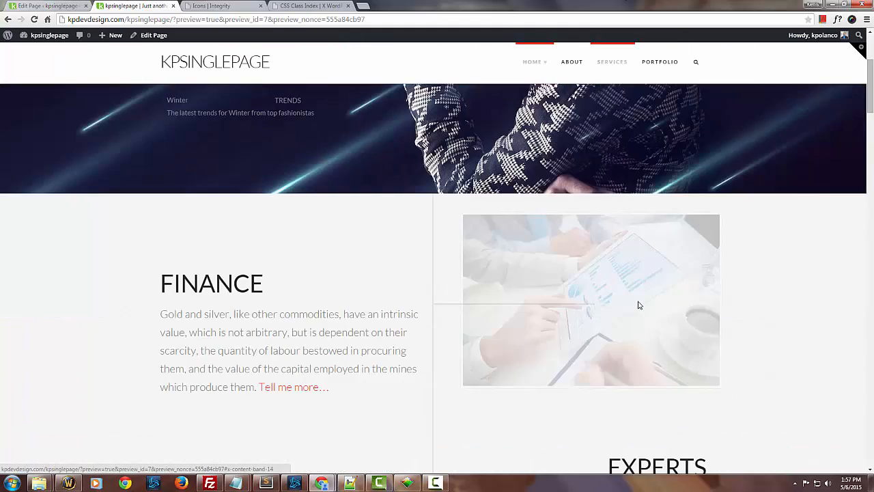
scroll(636, 314, down, 5)
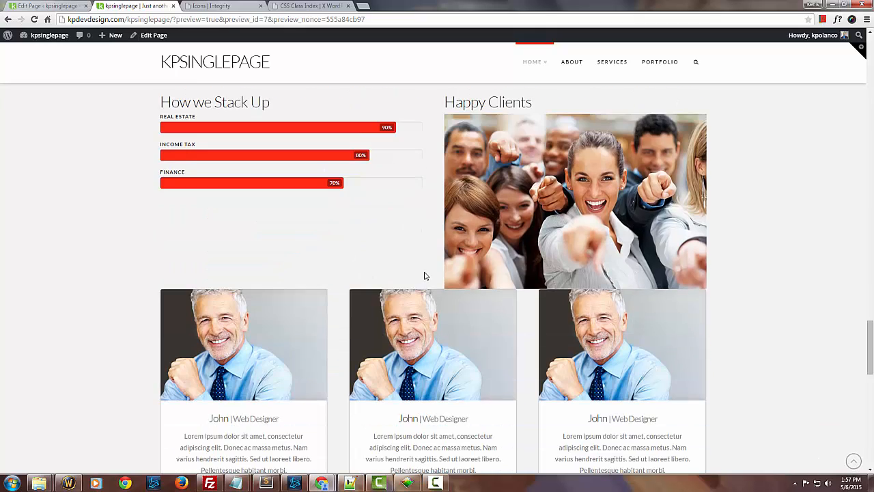
scroll(424, 276, down, 1)
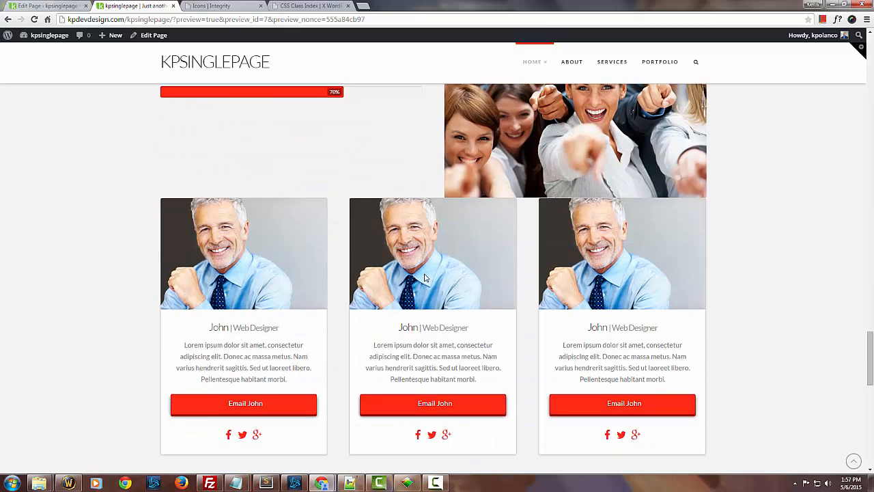
Step: Back in the page code, find "team" and replace the [gap size="25px"] above The Team headline with [clear]
click(48, 5)
scroll(362, 258, down, 5)
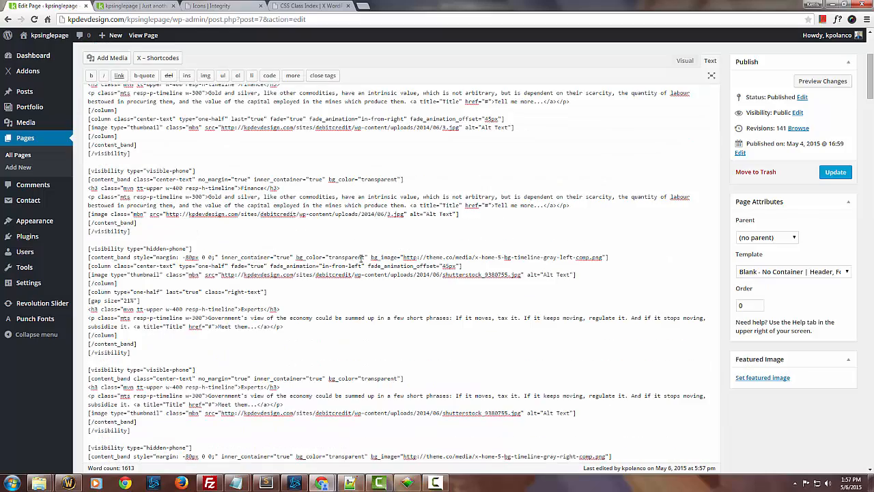
scroll(360, 268, down, 5)
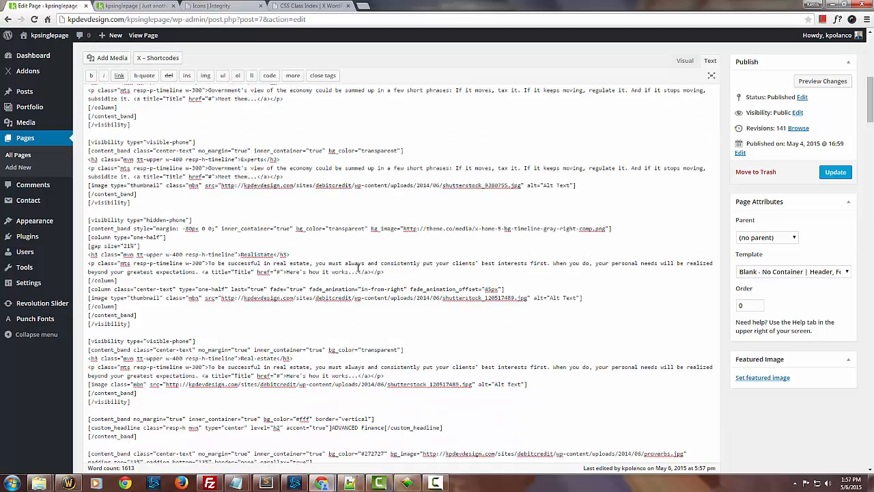
scroll(357, 267, down, 2)
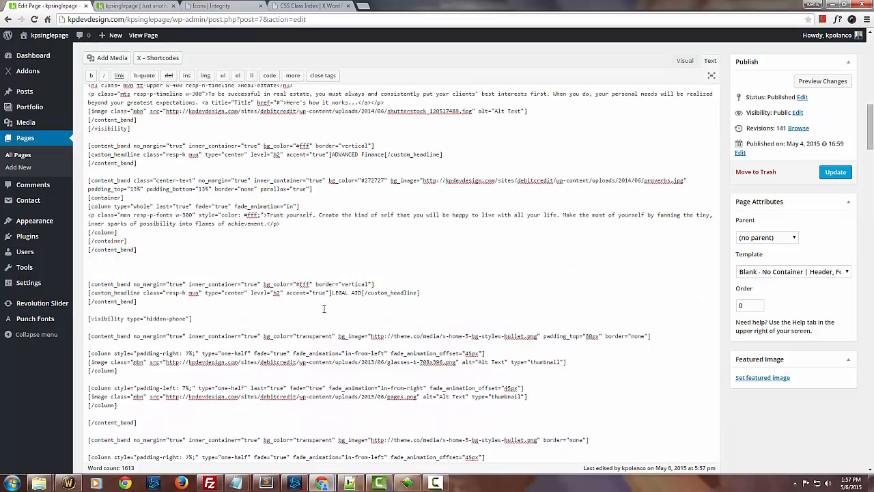
scroll(194, 280, down, 4)
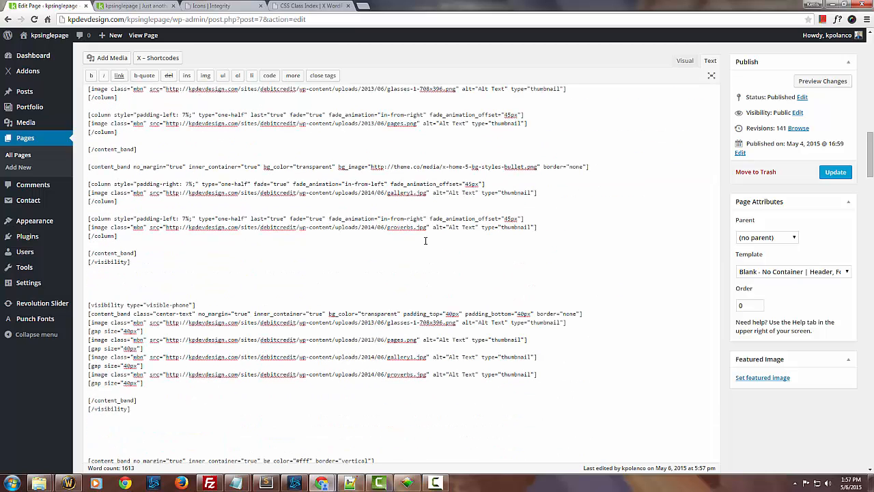
key(ctrl+f)
key(Return)
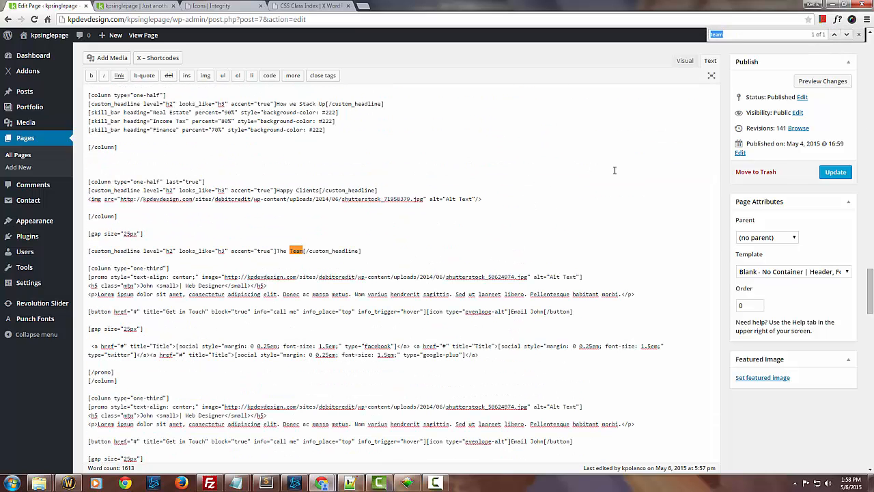
click(149, 235)
key(ctrl+shift+Left)
key(ctrl+shift+Left)
key(ctrl+shift+Left)
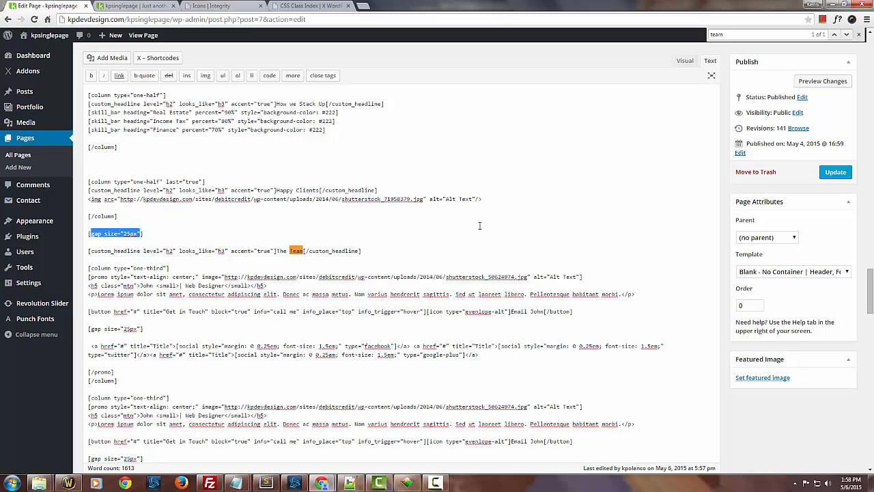
key(BackSpace)
text(clear)
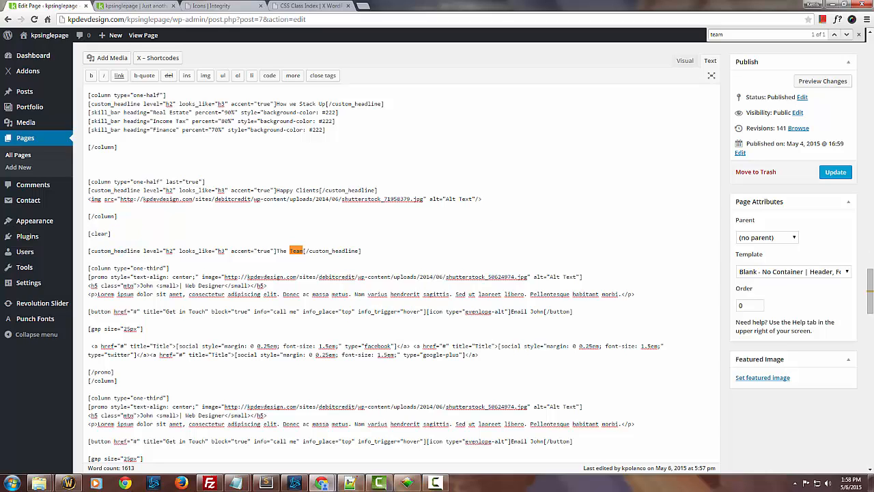
Step: Update the Home page with the [clear] shortcode and preview the Services section around Happy Clients
click(835, 172)
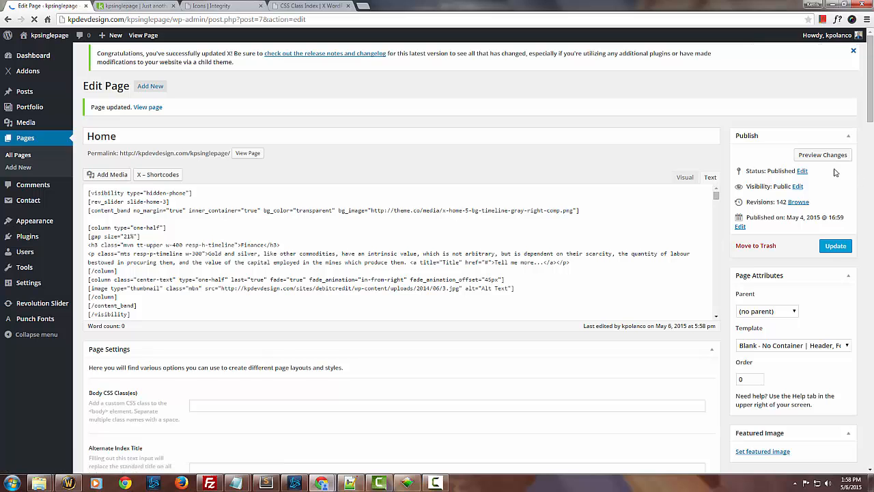
click(823, 160)
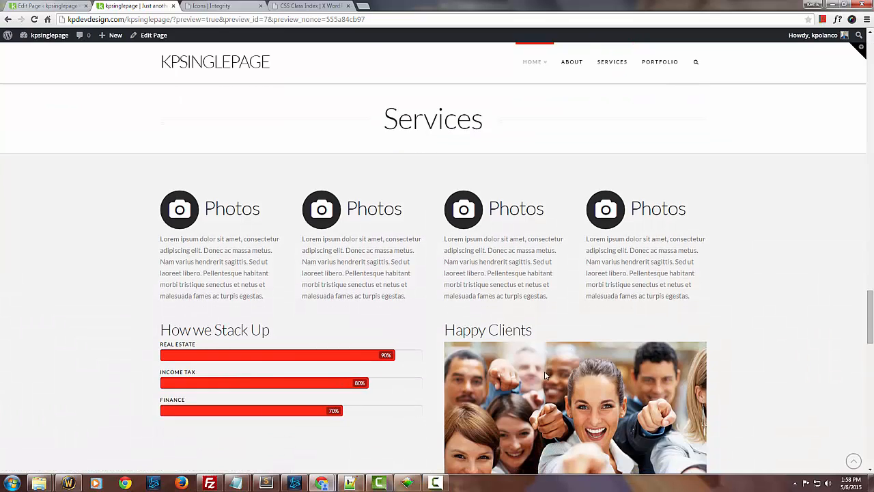
scroll(430, 356, down, 1)
Step: Return to the page code, find "team" and highlight the last="true" attribute in the Happy Clients column shortcode
click(56, 6)
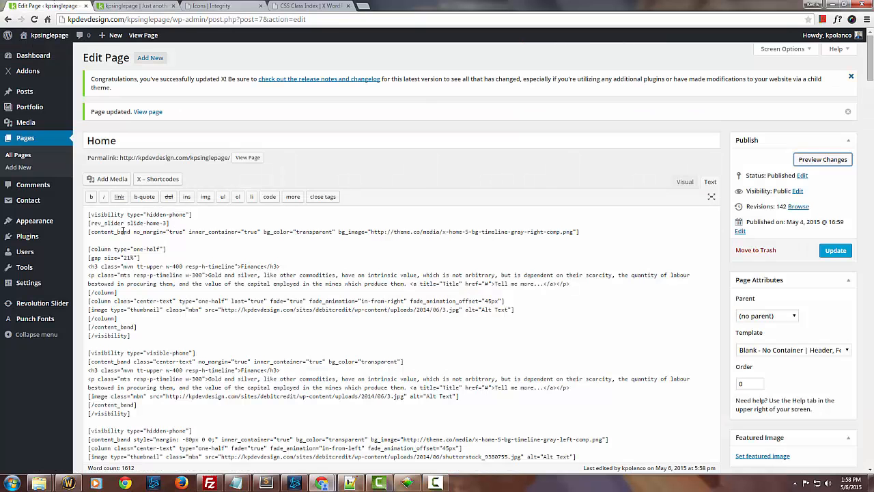
key(ctrl+f)
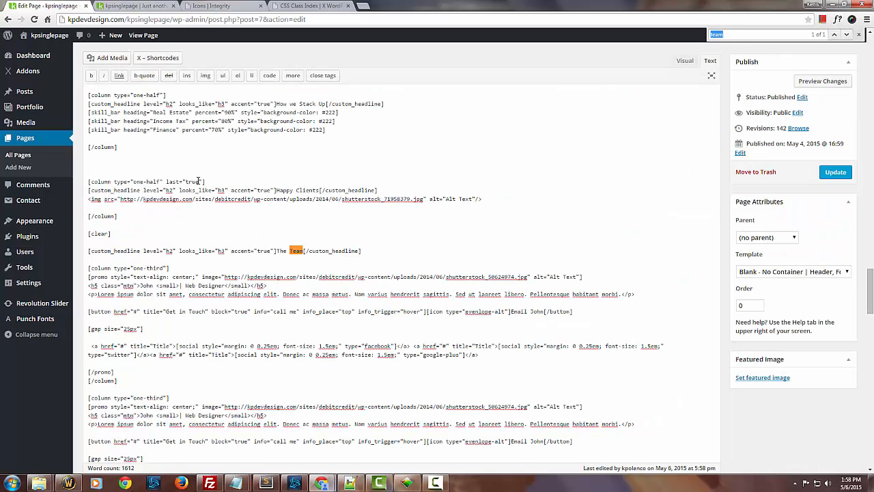
drag(166, 182, 203, 182)
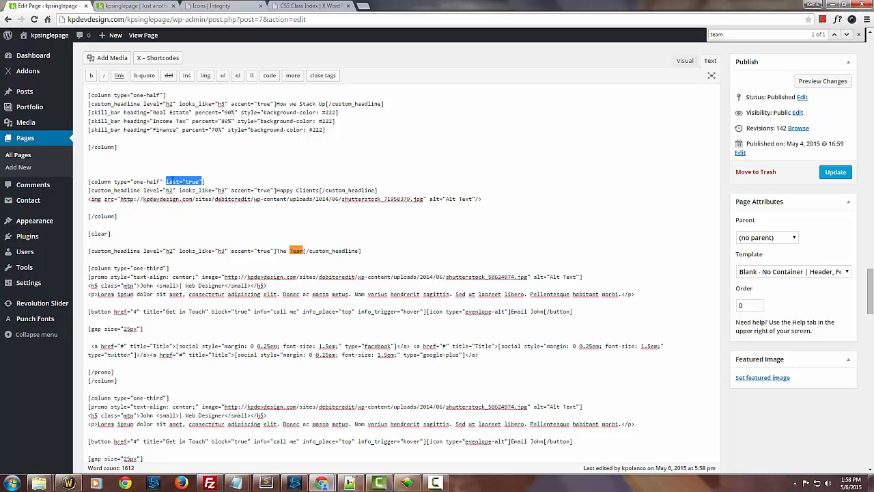
click(173, 183)
scroll(170, 185, up, 1)
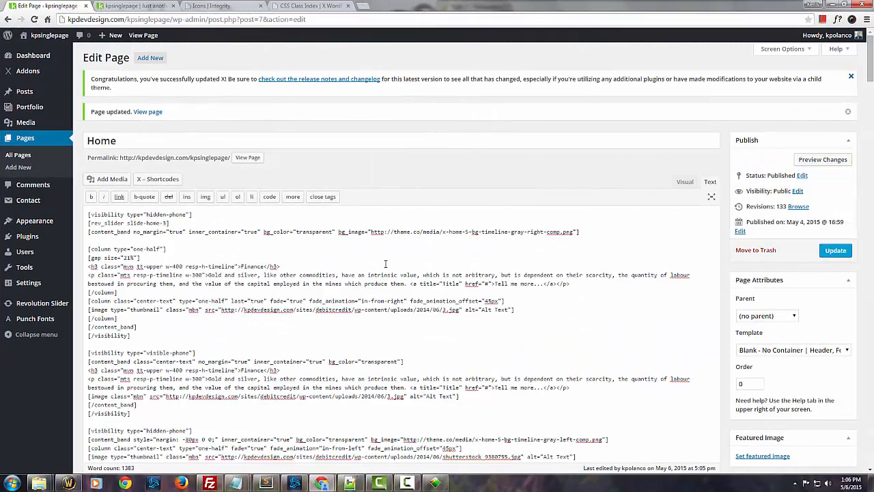
Step: Find "serv" in the Home page code and add an empty line below the Free Quote headline in its one-half column
key(ctrl+f)
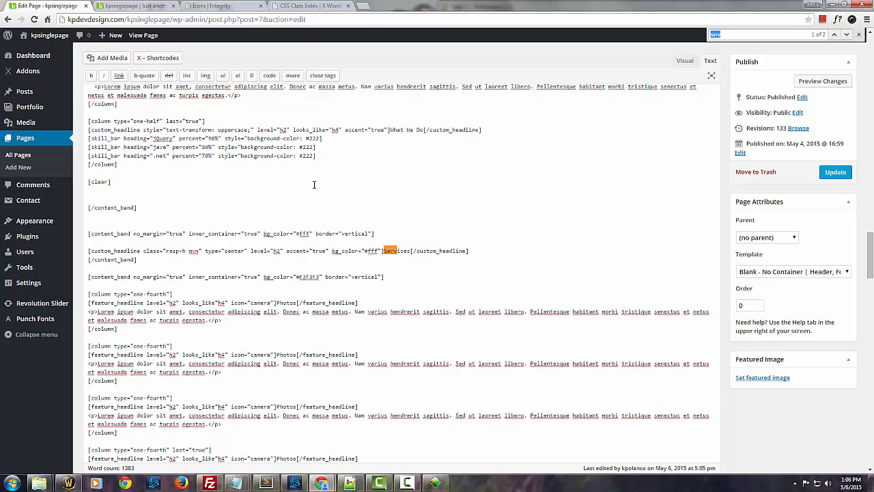
click(340, 233)
scroll(323, 233, down, 5)
scroll(323, 233, down, 15)
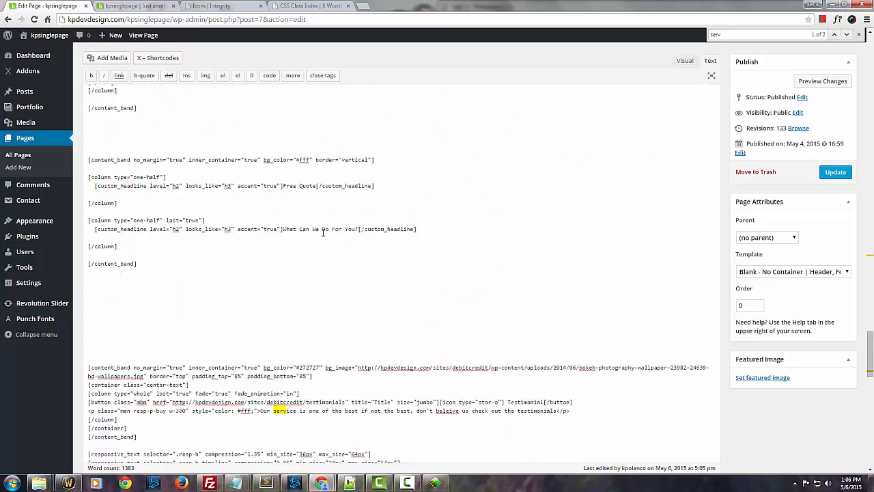
scroll(339, 207, up, 6)
key(Return)
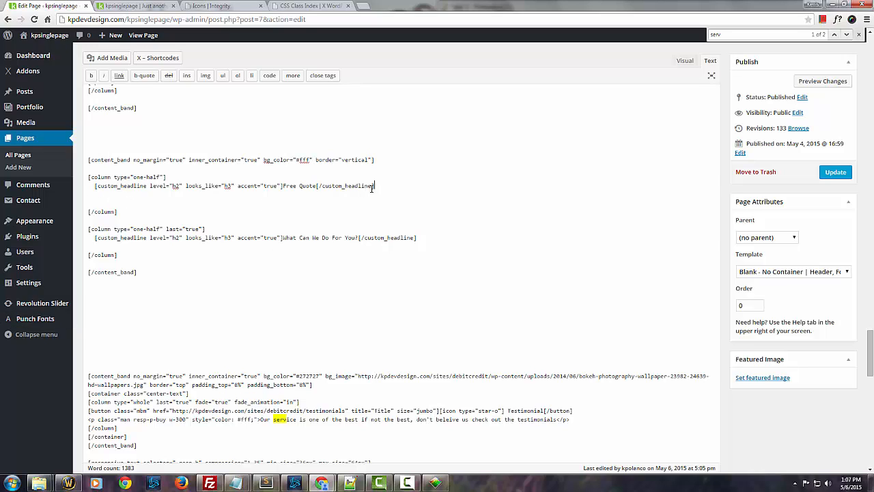
Step: Try to open the contact forms, stay on the Home page instead of discarding the edits, and update it
mouse_move(39, 203)
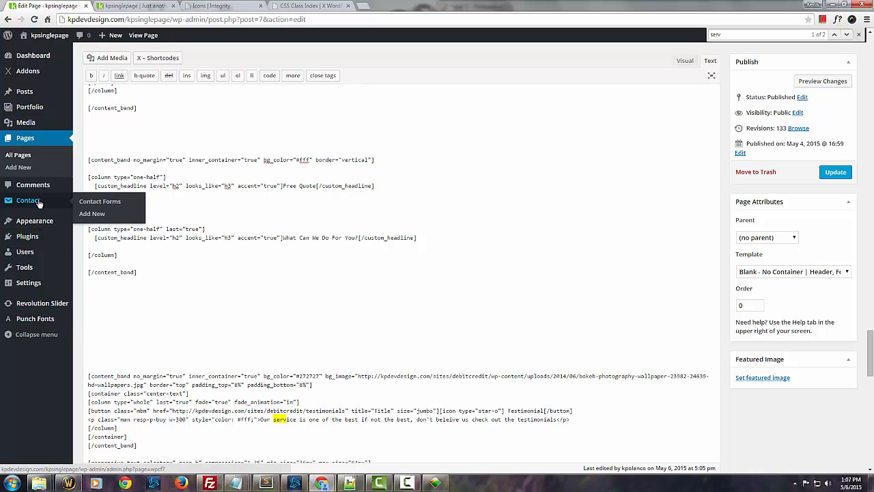
click(32, 202)
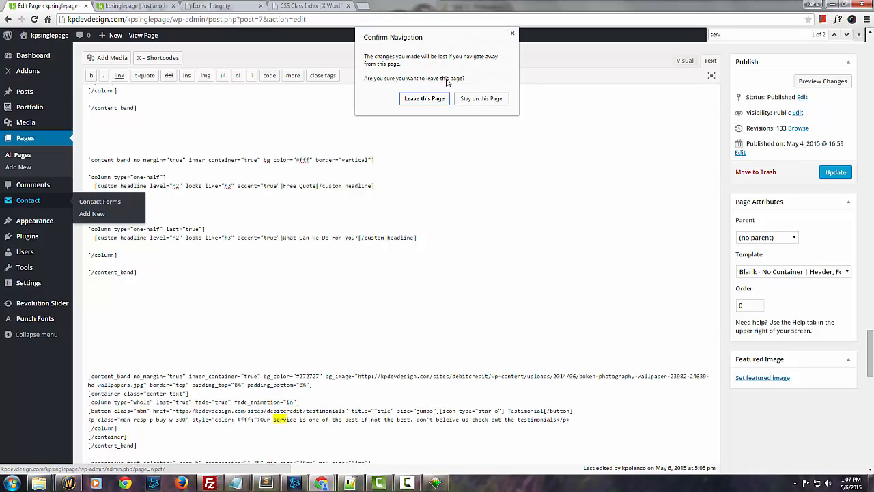
click(485, 99)
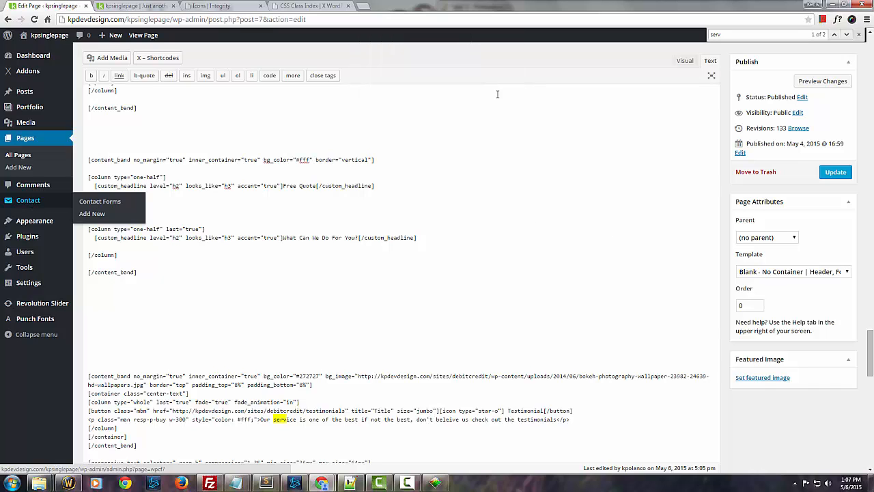
click(835, 173)
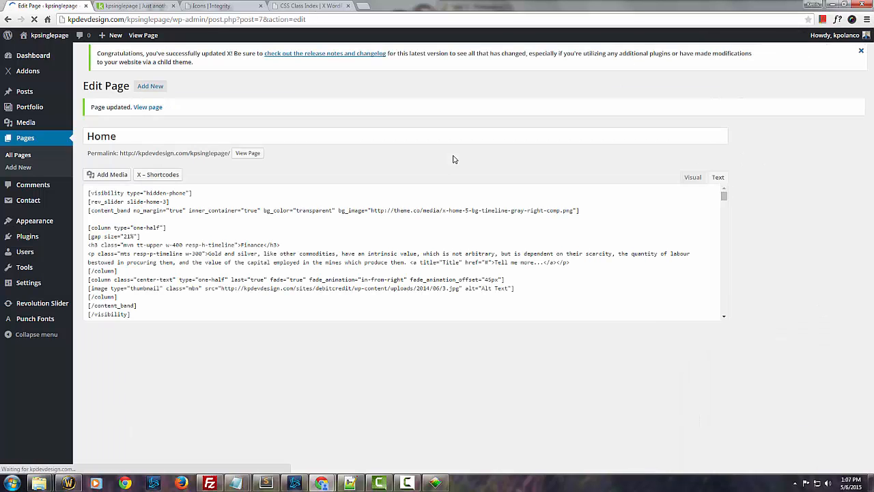
Step: Open the installed plugins list and copy the plugin name Contact Form 7
mouse_move(26, 201)
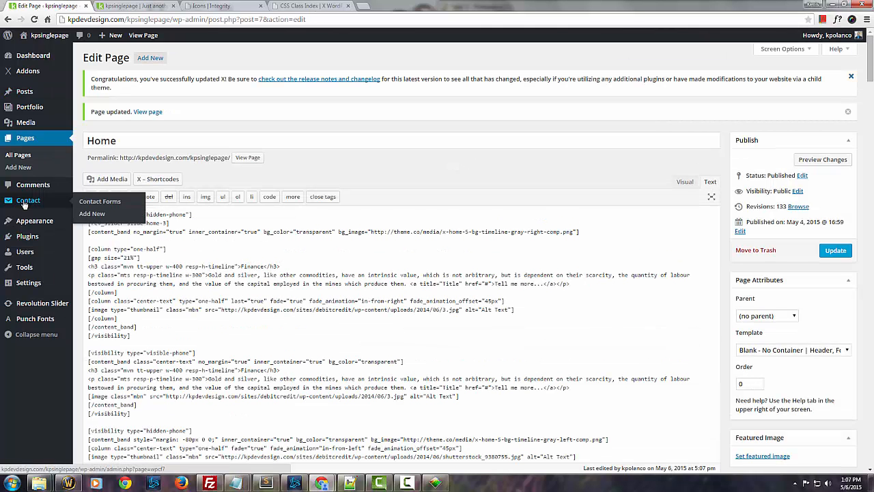
mouse_move(26, 241)
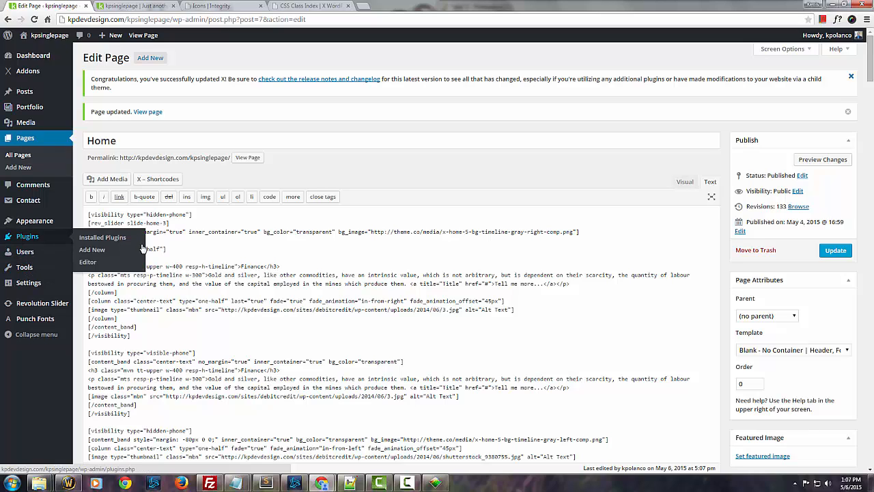
click(26, 237)
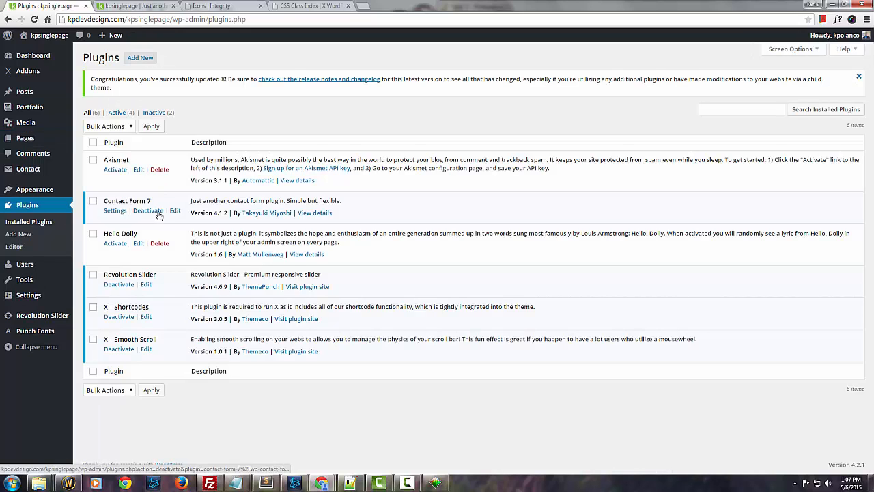
drag(151, 201, 104, 202)
key(ctrl+c)
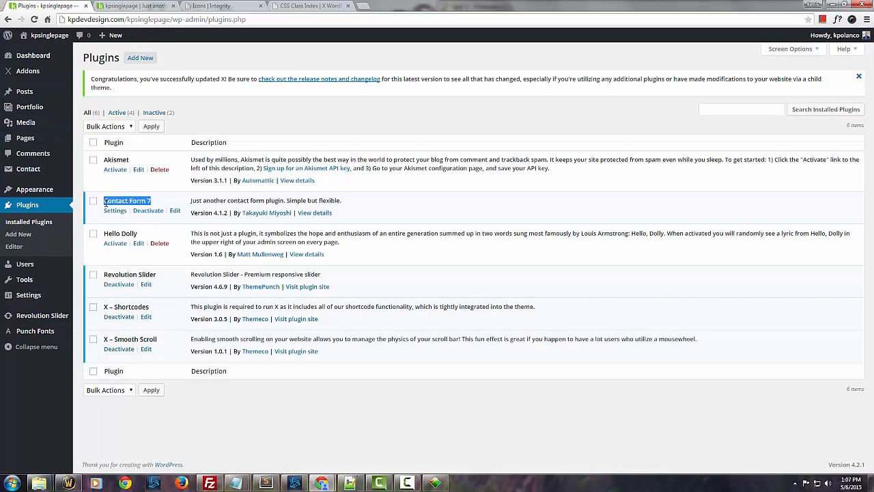
Step: Start adding a new plugin and search the plugin directory for Contact Form 7
click(140, 58)
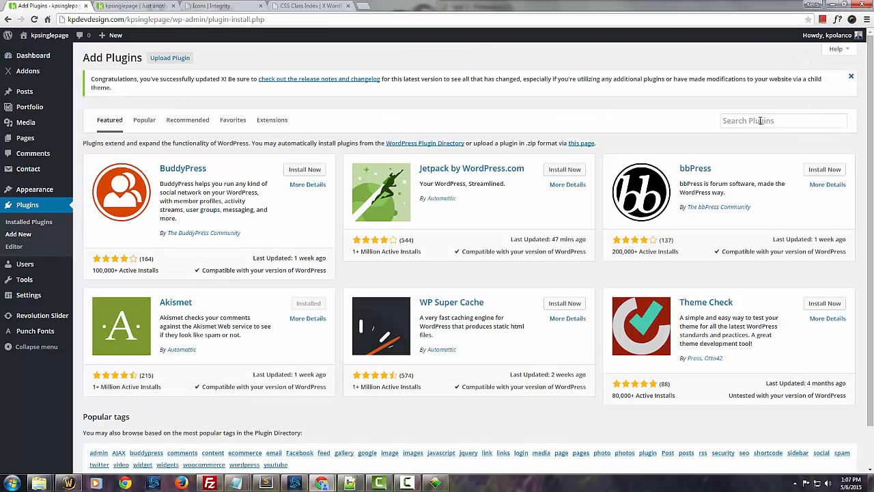
click(760, 124)
key(ctrl+v)
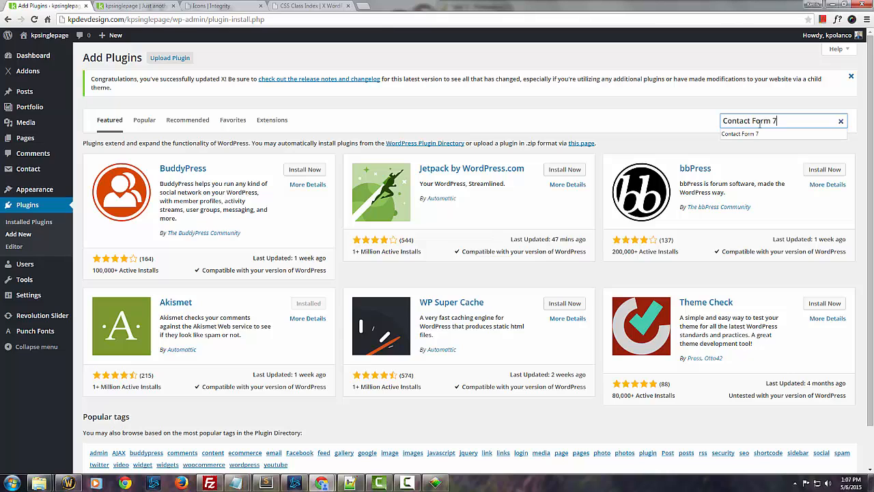
key(Return)
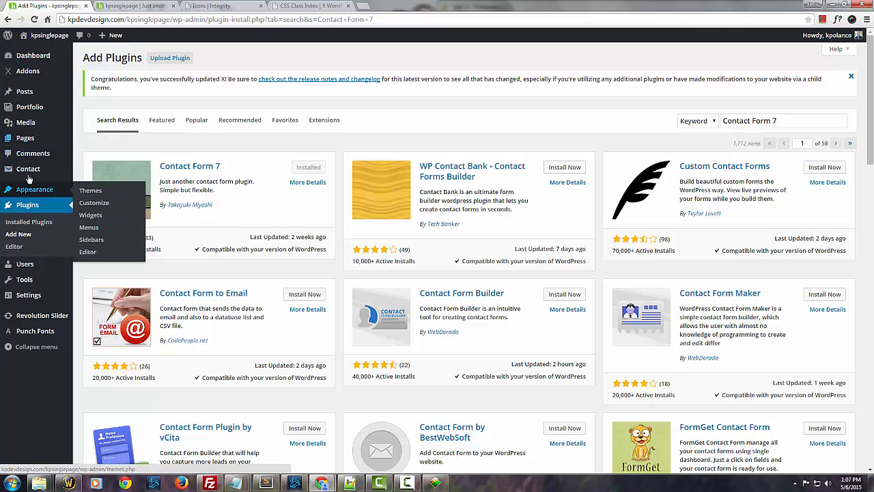
Step: Open the list of contact forms and copy the shortcode of Contact form 1
click(30, 174)
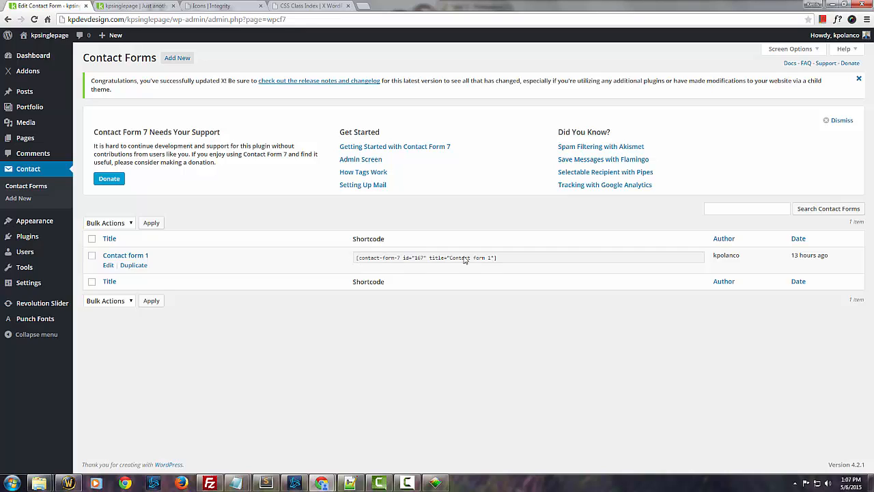
click(497, 256)
key(ctrl+c)
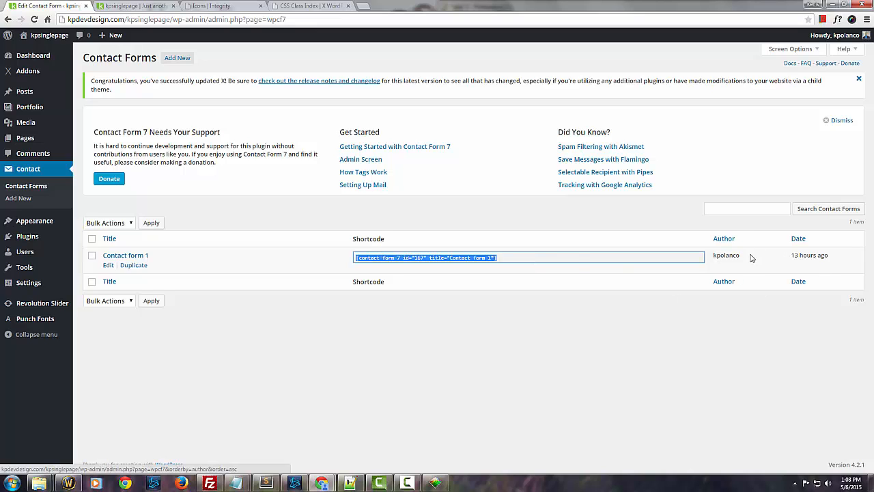
Step: Open Contact form 1 and review its form field template and mail settings
click(115, 255)
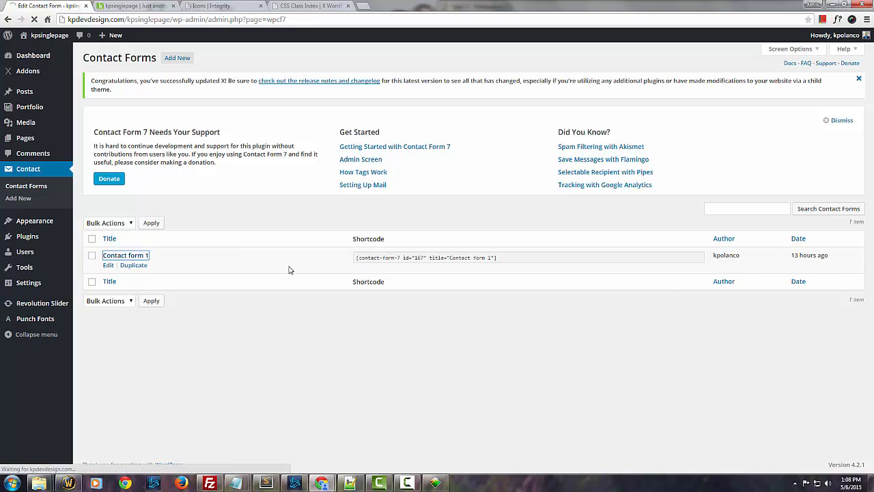
scroll(573, 273, down, 1)
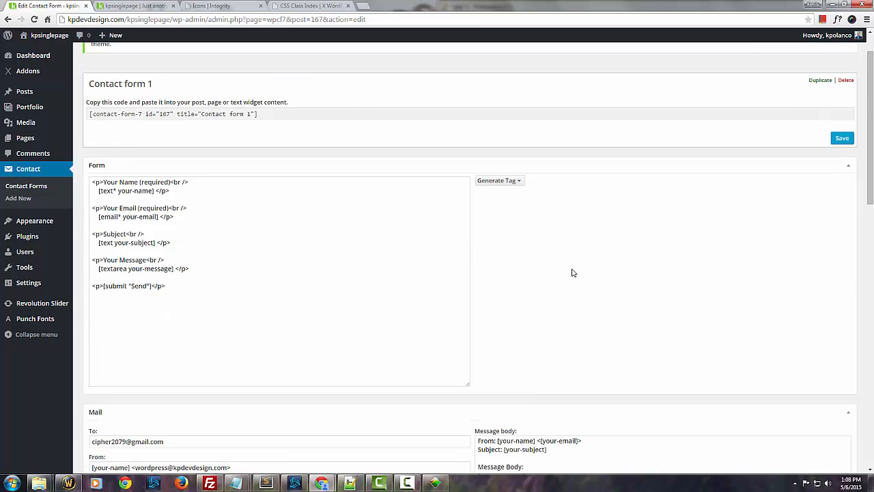
scroll(572, 273, down, 5)
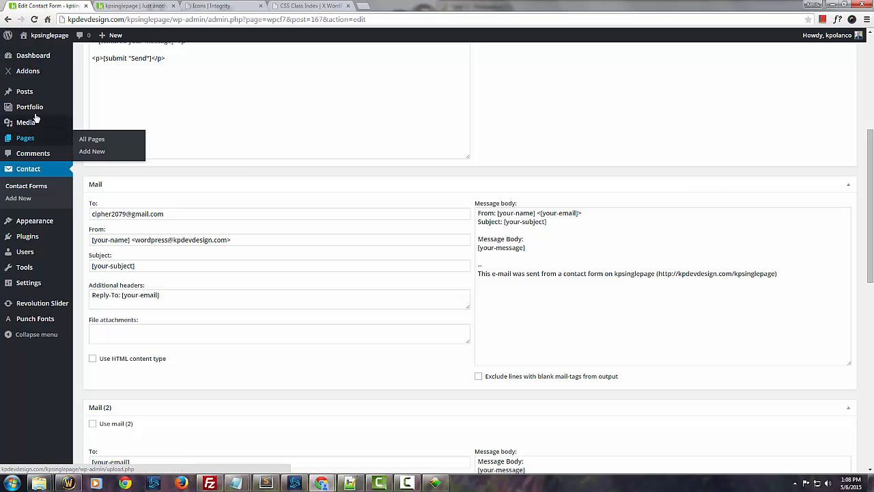
Step: Open the Home front page for editing and locate the Free Quote column in its code by searching for serv
mouse_move(34, 119)
click(26, 139)
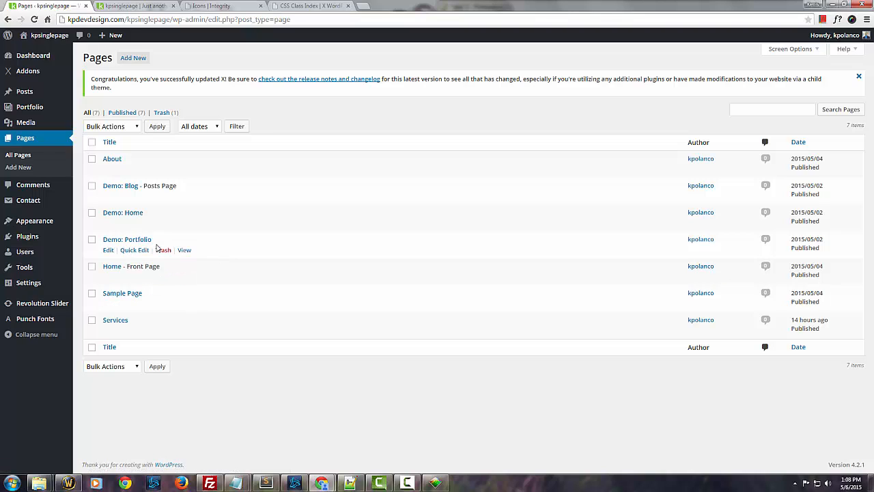
click(108, 277)
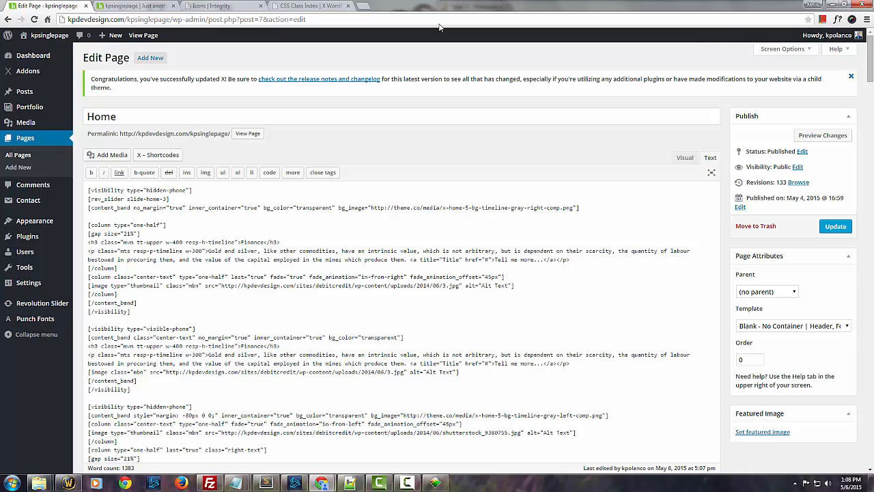
click(310, 293)
key(ctrl+f)
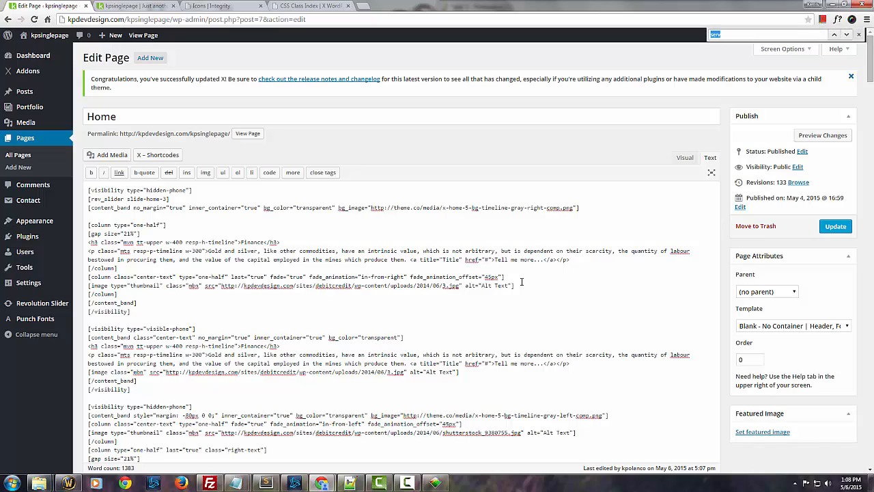
key(Return)
scroll(493, 272, down, 5)
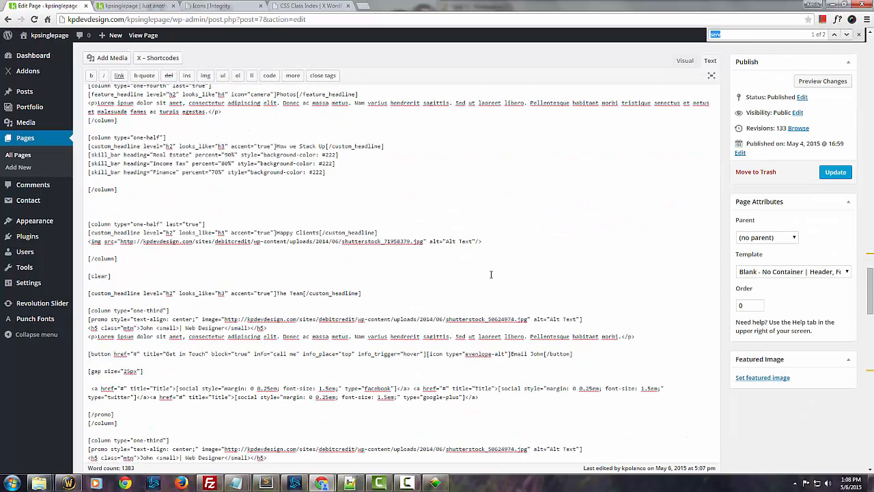
scroll(491, 275, down, 4)
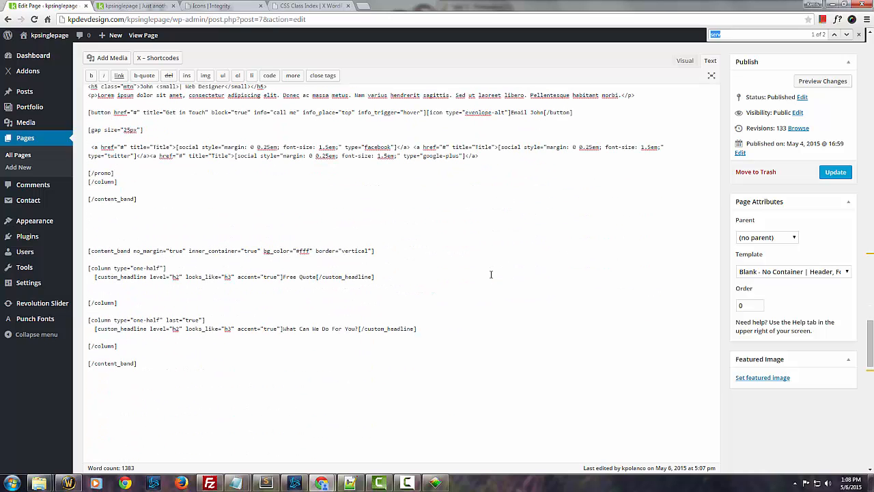
Step: Paste the Contact form 1 shortcode on a new line under the Free Quote headline and update the page
click(104, 253)
click(103, 364)
click(98, 268)
key(Return)
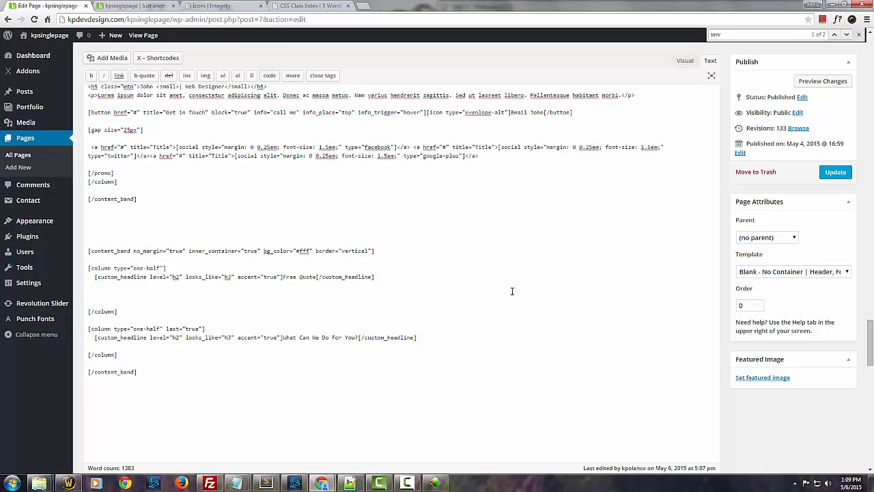
key(ctrl+v)
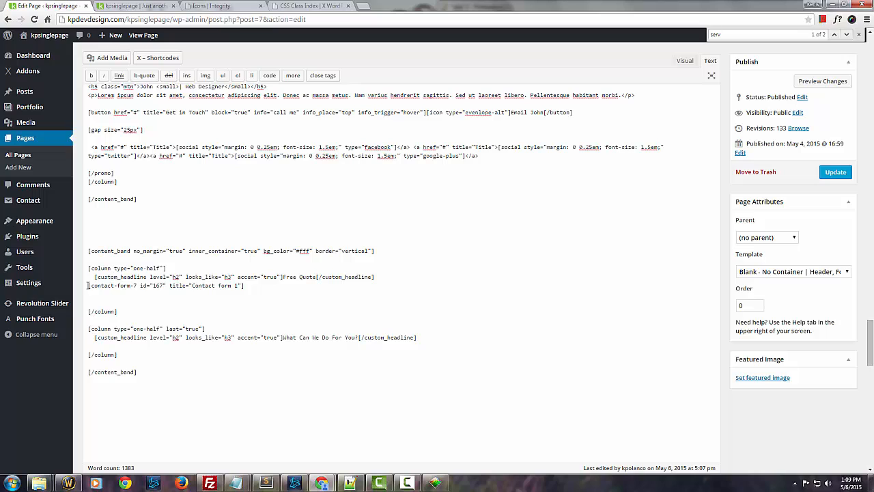
key(Tab)
click(87, 285)
click(837, 175)
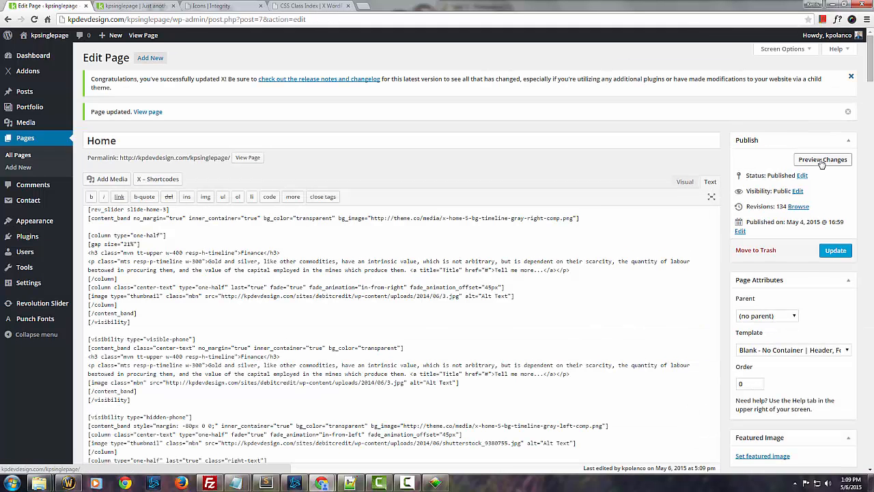
Step: Preview the page changes and examine the contact form under Free Quote, below the Services section
click(822, 162)
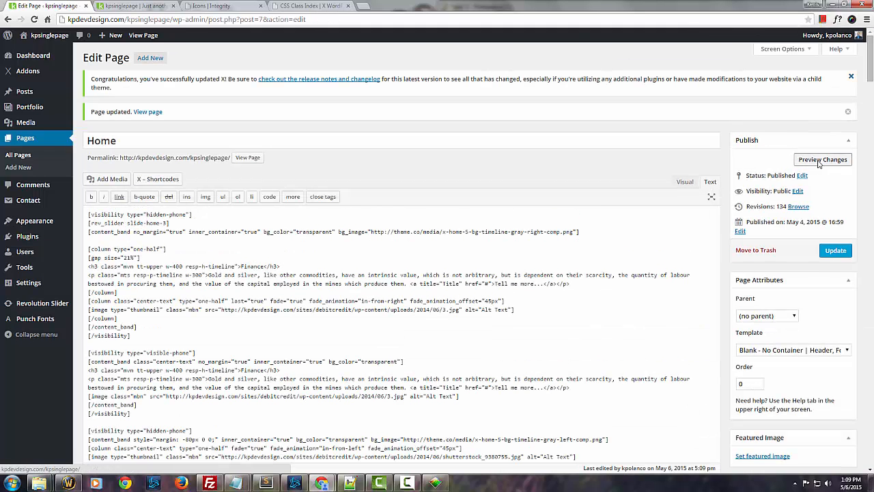
click(104, 9)
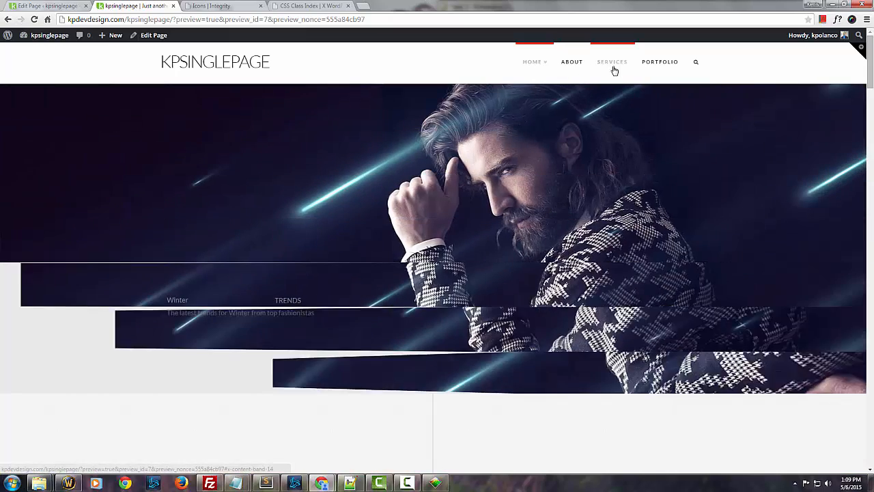
click(613, 67)
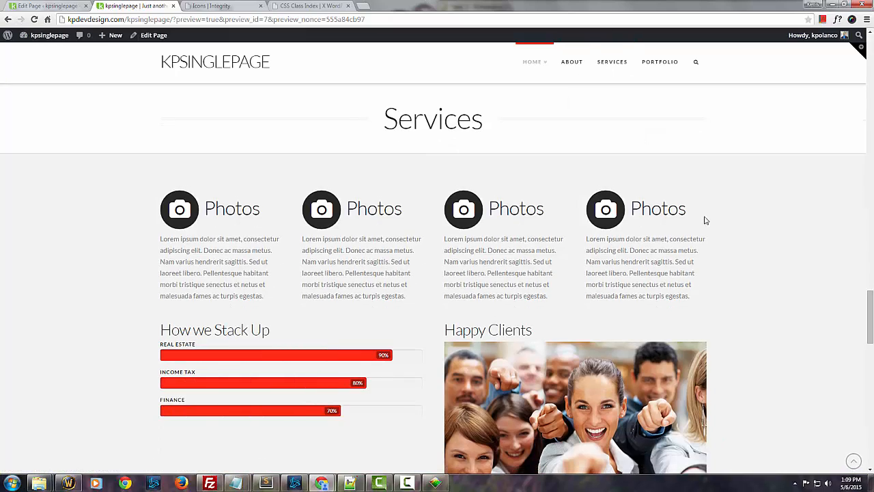
scroll(714, 236, down, 9)
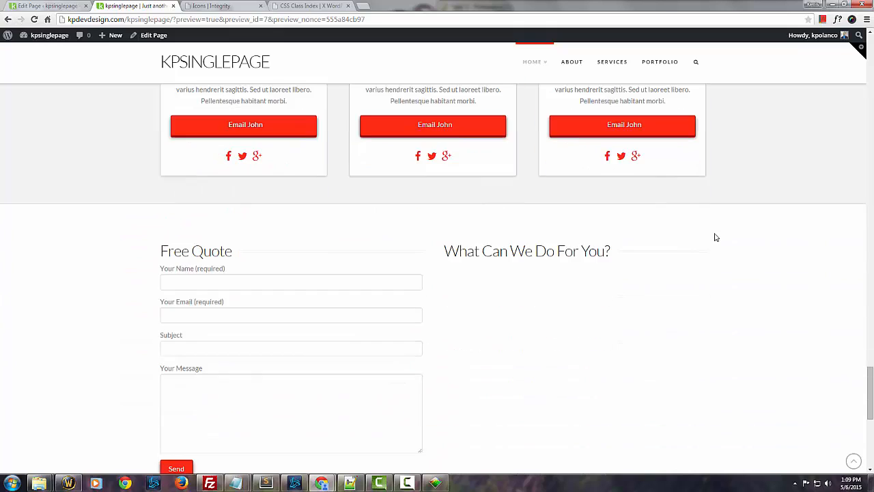
scroll(714, 237, down, 1)
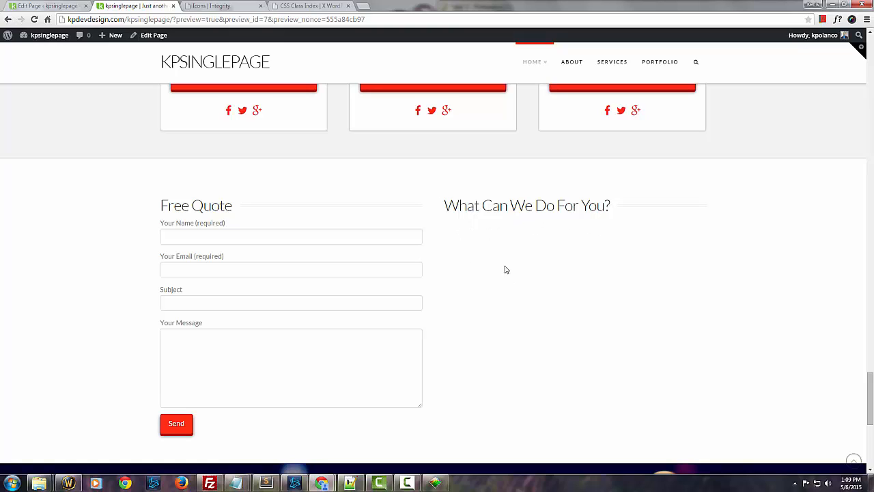
Step: Return to the Home page code and add a blank line under the What Can We Do For You? headline
click(80, 5)
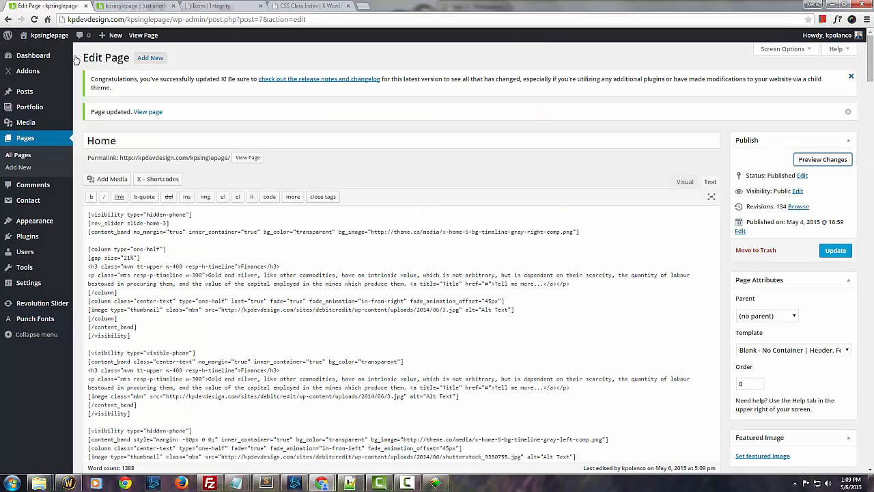
click(327, 349)
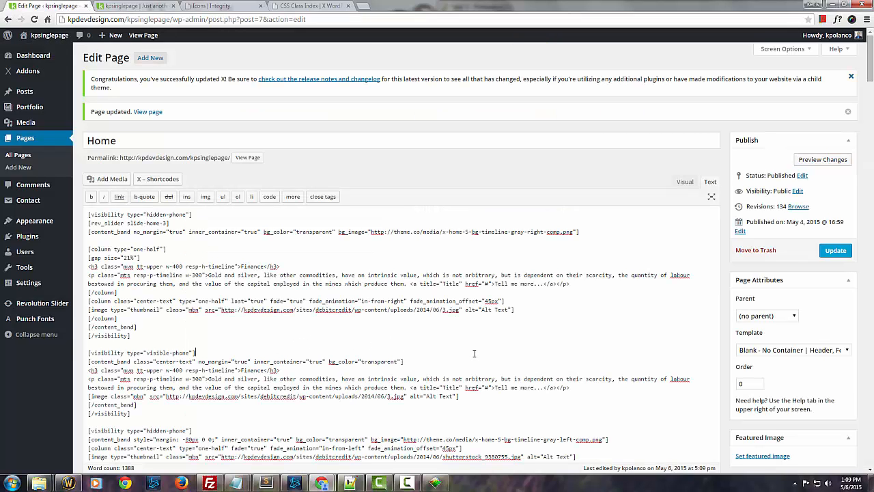
key(ctrl+f)
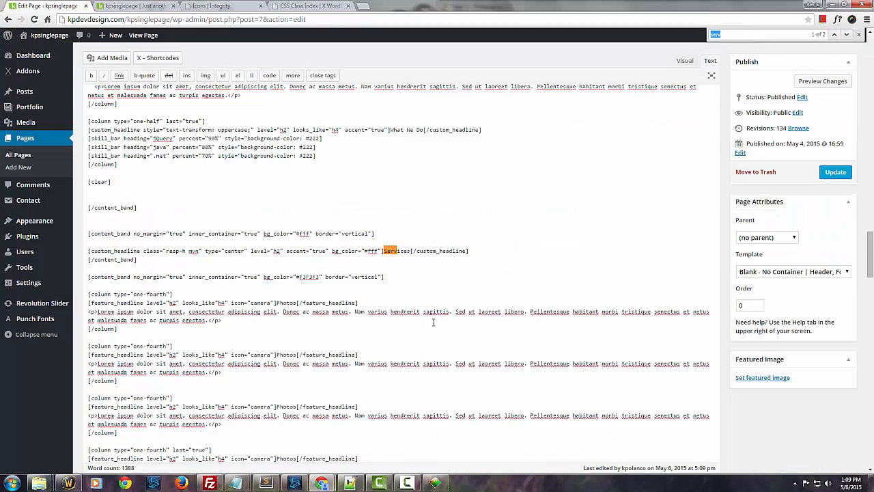
scroll(433, 319, down, 1)
scroll(433, 319, down, 10)
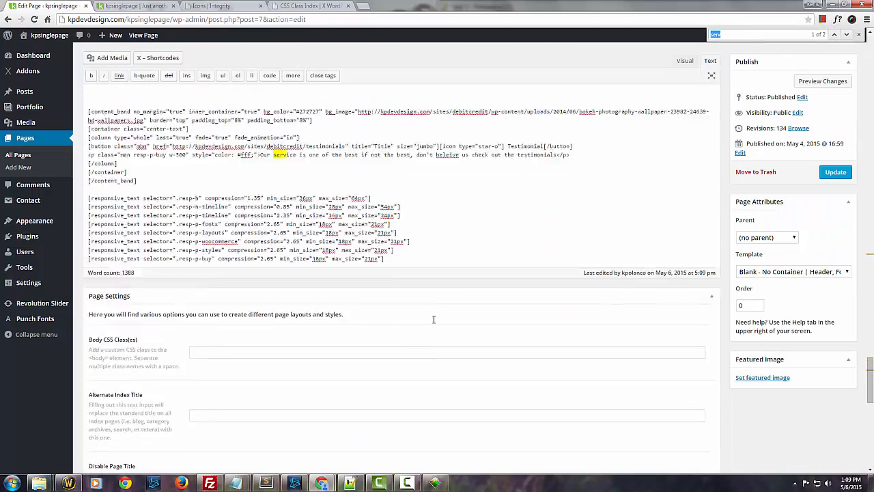
scroll(433, 319, up, 3)
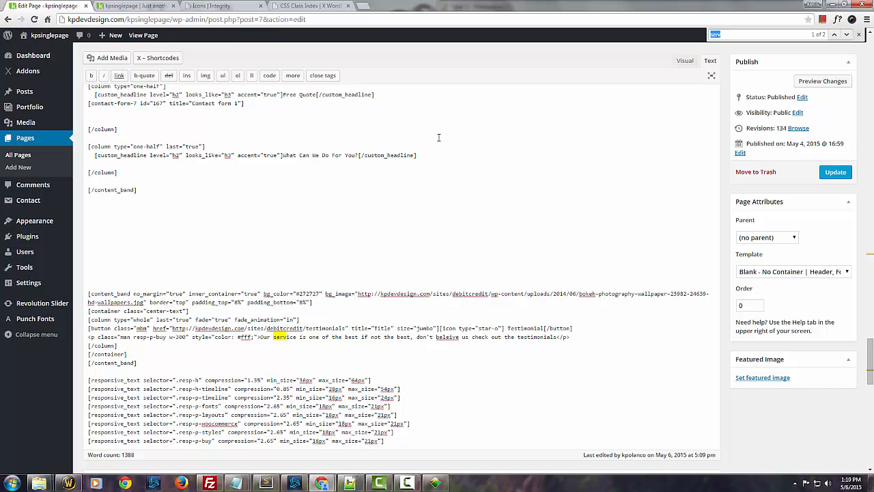
click(419, 155)
key(Return)
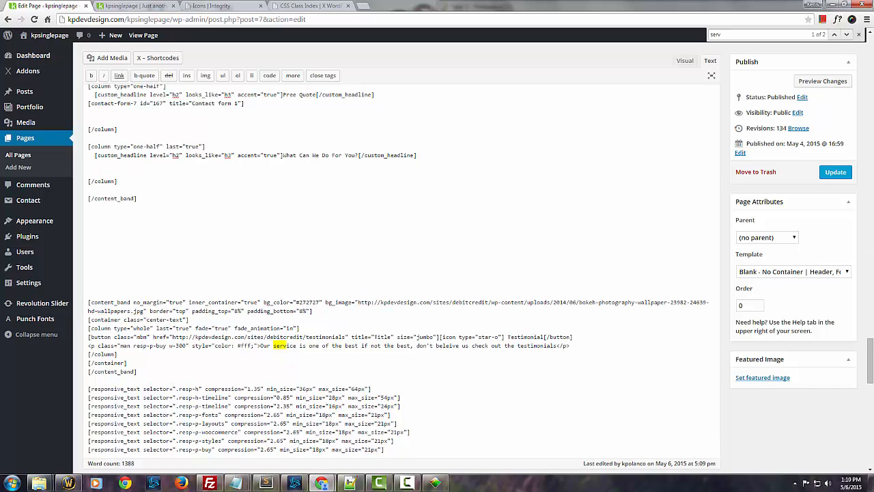
Step: Switch to site_lorem_info in Notepad and copy the first paragraph's text from Lorem ipsum through "placerat non at sem."
mouse_move(234, 484)
click(211, 399)
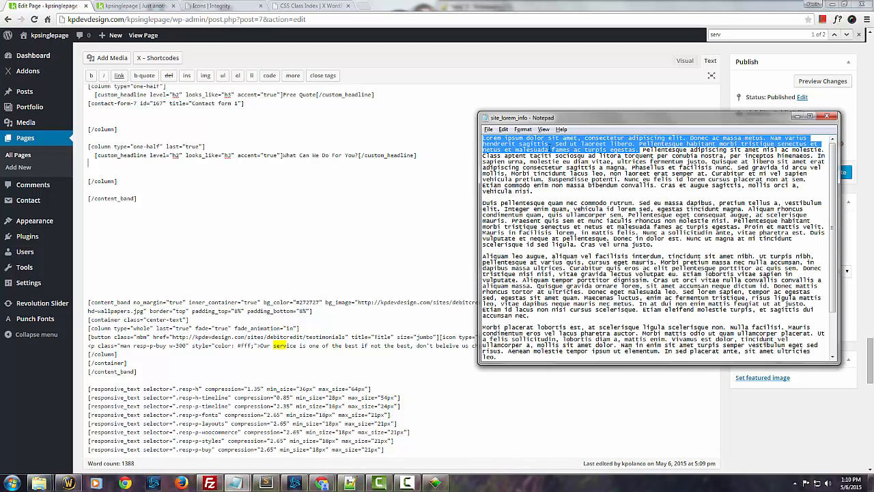
click(513, 144)
drag(483, 137, 814, 178)
key(ctrl+c)
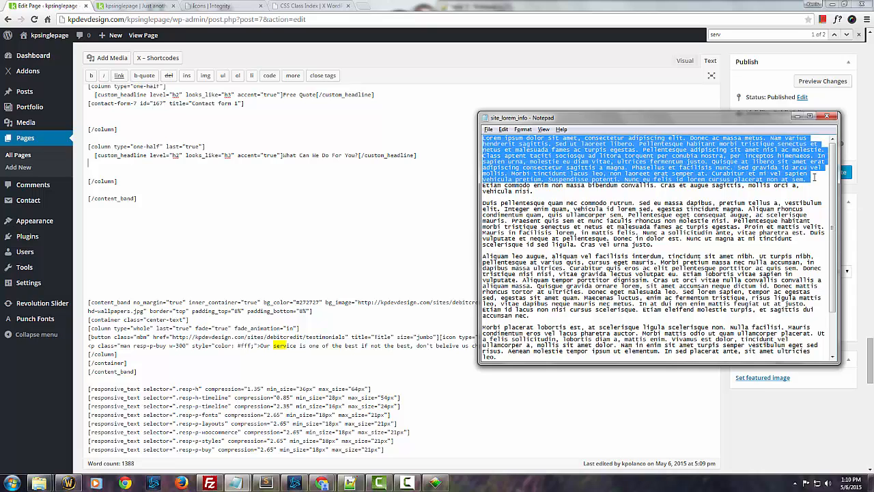
Step: Back in Chrome, insert the copied text inside <p></p> tags under the What Can We Do For You? headline
click(108, 162)
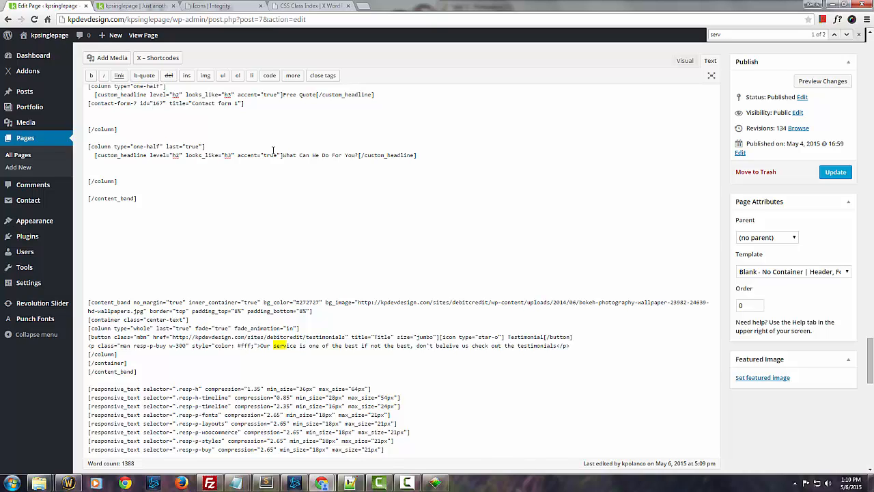
text(<p></p>)
key(ctrl+v)
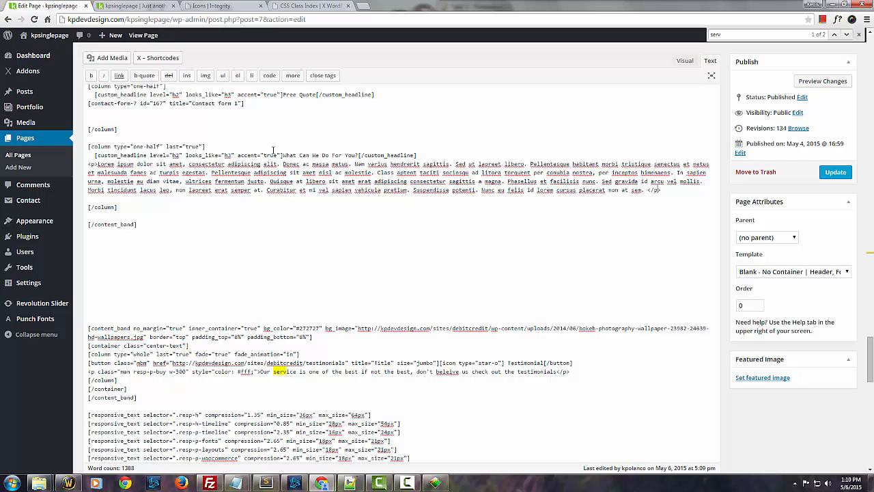
Step: Add a second <p></p> paragraph with the same lorem ipsum text below the first one and update the page
key(End)
key(Return)
key(Return)
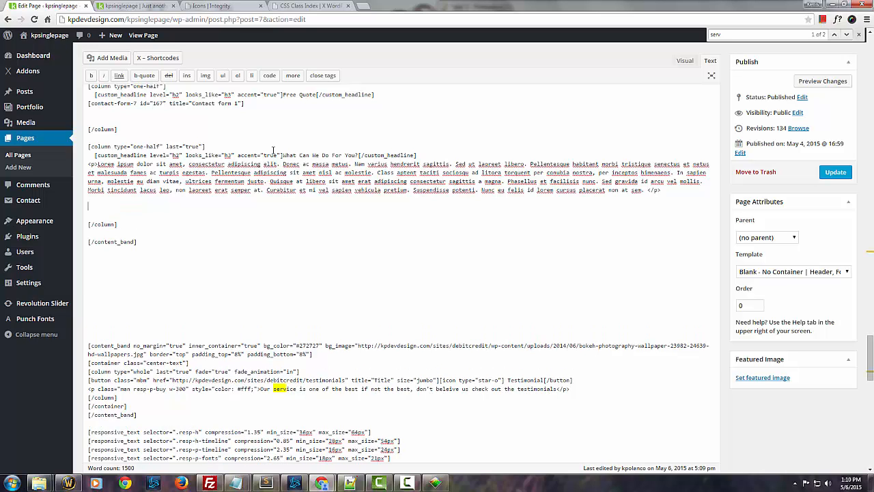
text(<p></p>)
key(ctrl+v)
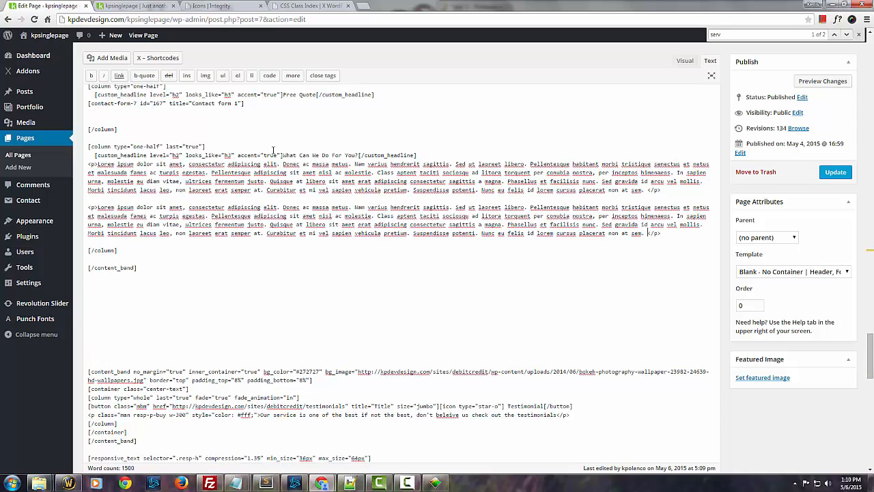
click(834, 172)
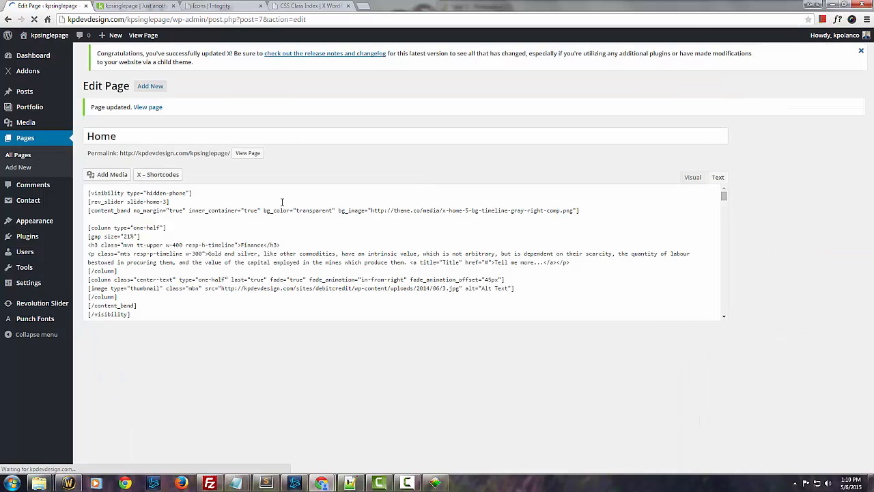
Step: Preview the updated page and examine the team row, the Free Quote and What Can We Do For You? columns, and the Testimonial band
click(813, 162)
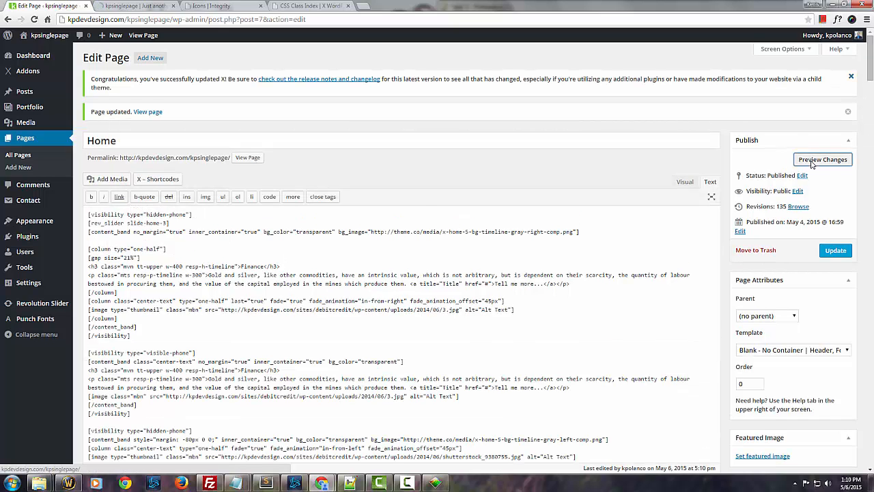
click(120, 13)
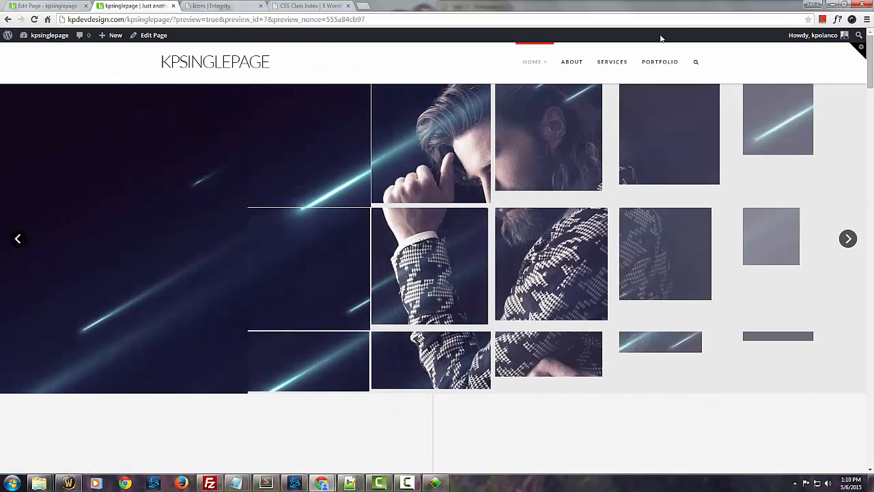
click(618, 62)
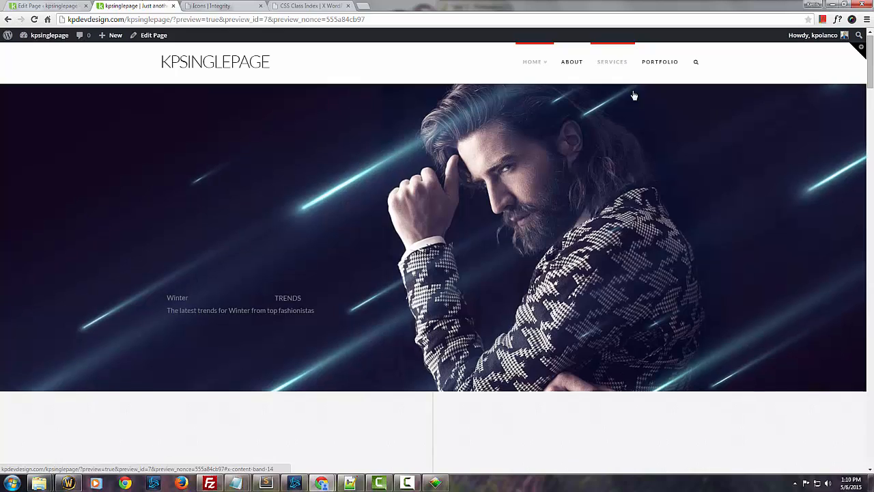
scroll(695, 279, down, 10)
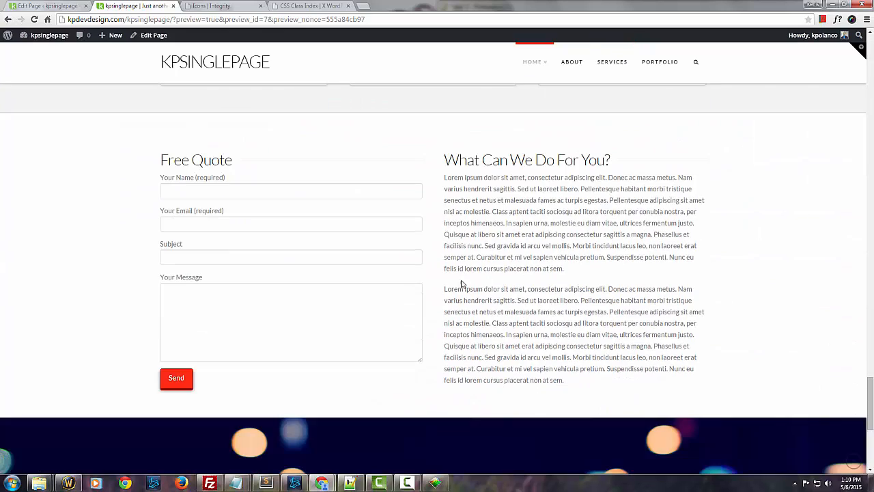
scroll(517, 307, up, 3)
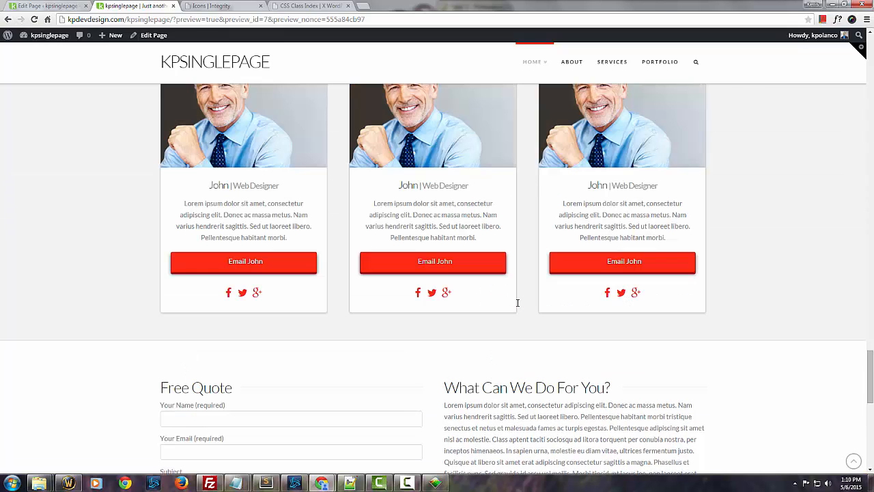
scroll(442, 262, down, 6)
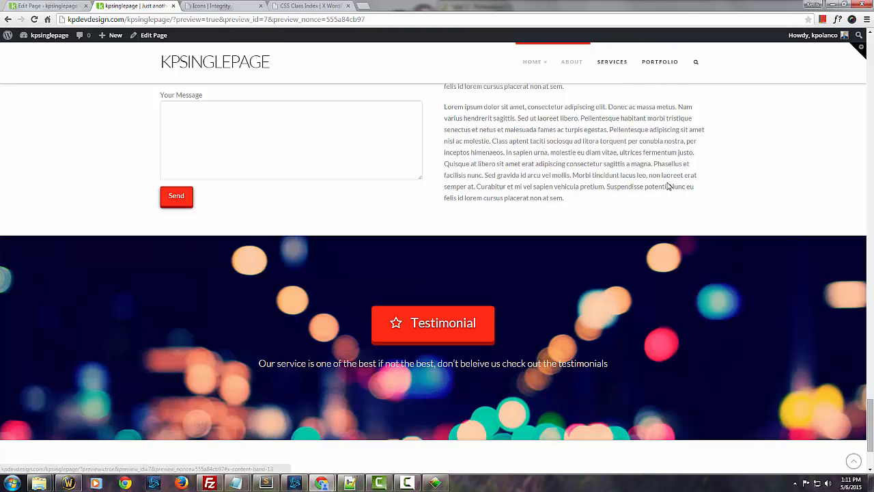
Step: Check that the site's Services and About navigation links jump to their sections on the previewed page
scroll(635, 155, up, 4)
scroll(635, 155, up, 10)
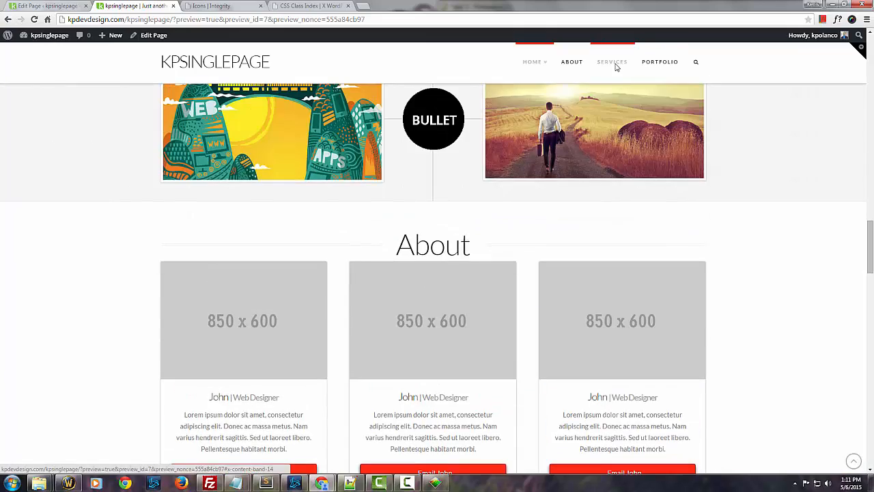
click(615, 64)
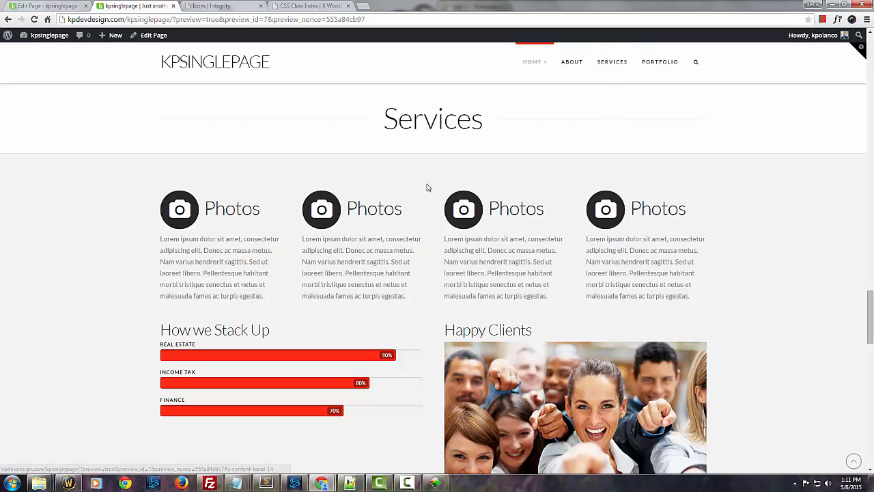
click(576, 64)
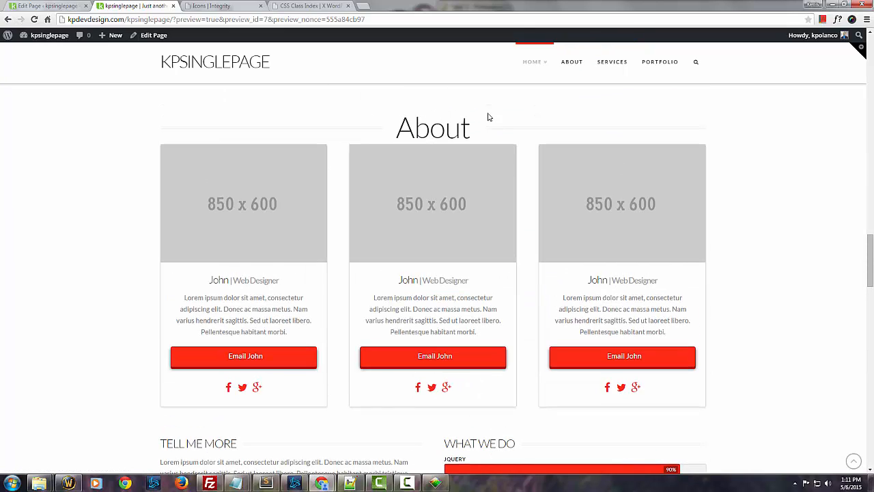
Step: Test the Portfolio and Services navigation links on the previewed single page
click(660, 63)
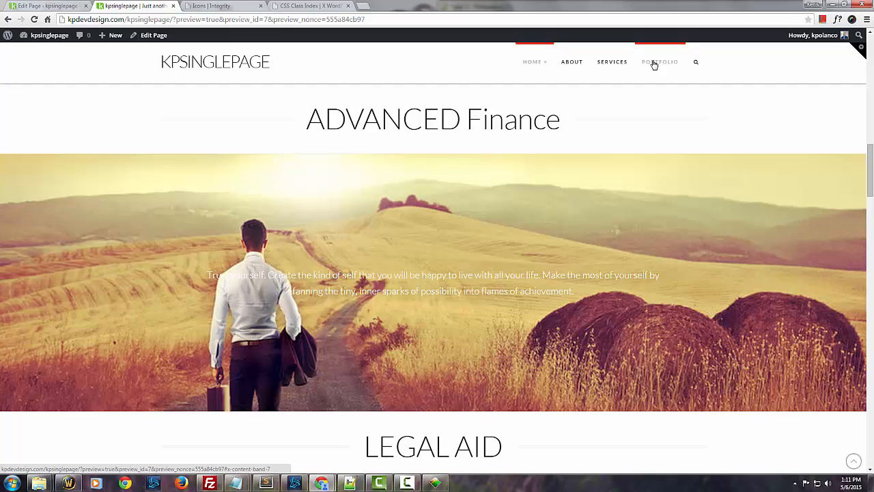
click(609, 66)
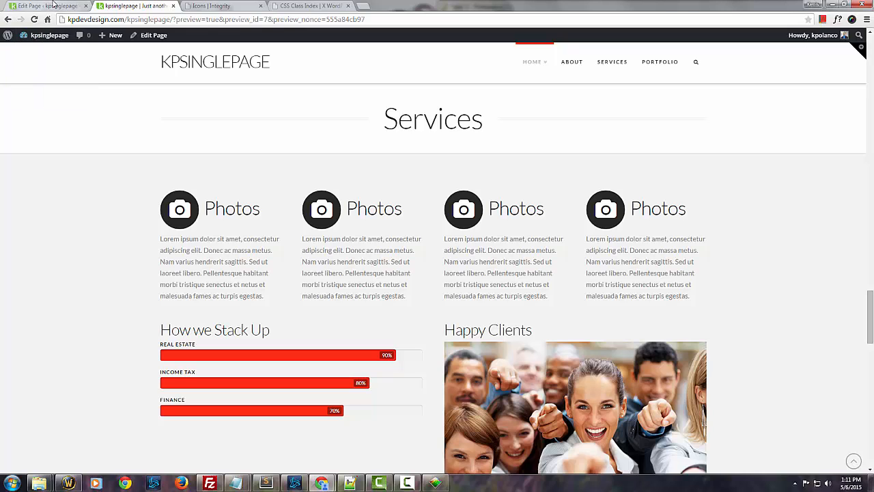
Step: Open the Sample Page for editing from the site's page list and preview it to compare its layout with the single page
click(53, 5)
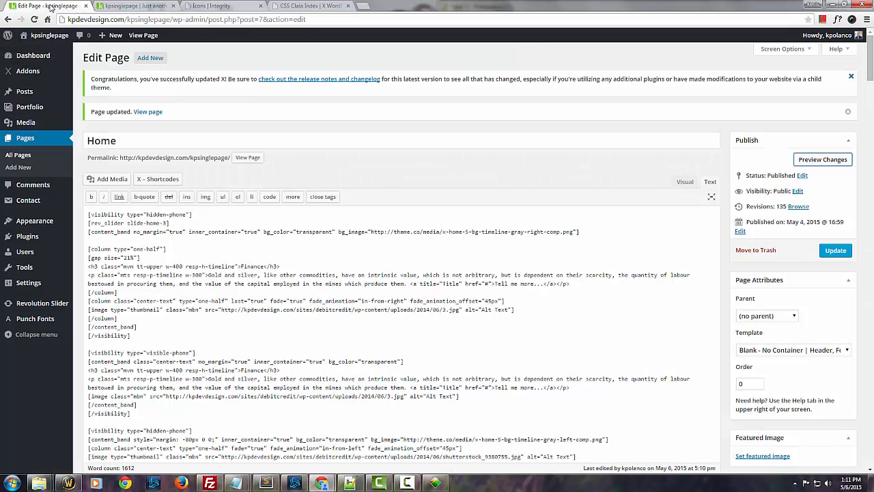
click(27, 138)
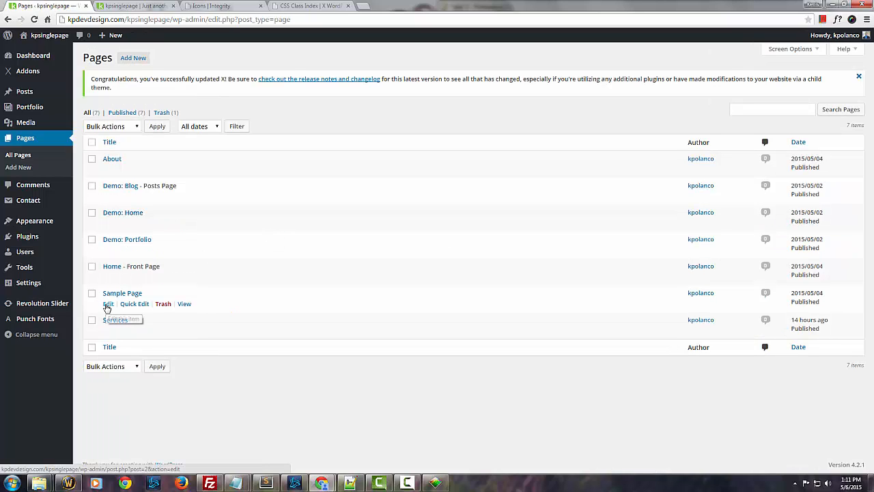
click(108, 304)
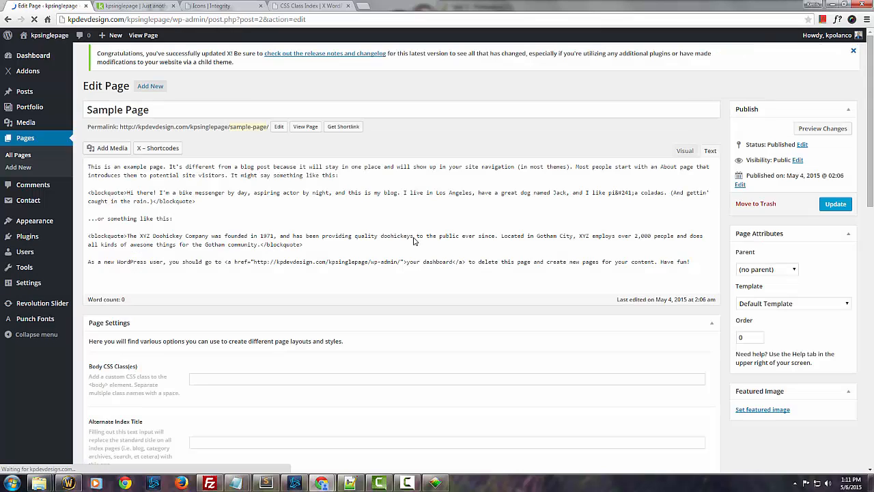
click(809, 132)
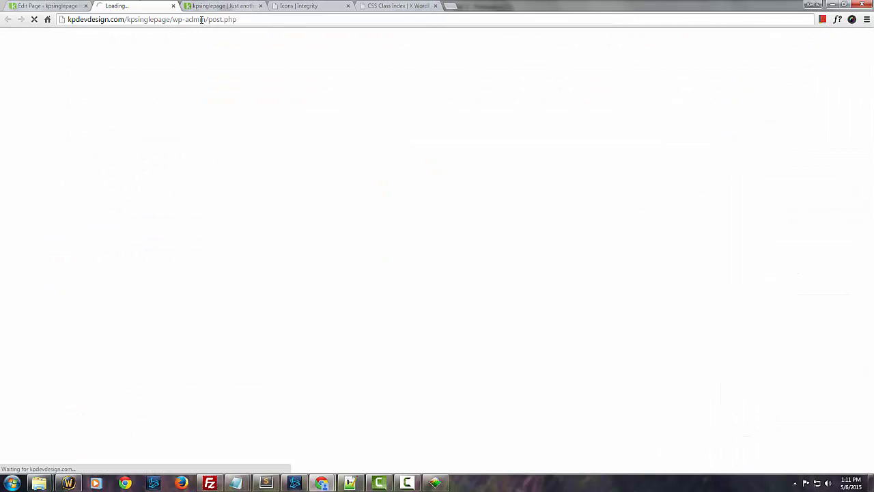
click(221, 7)
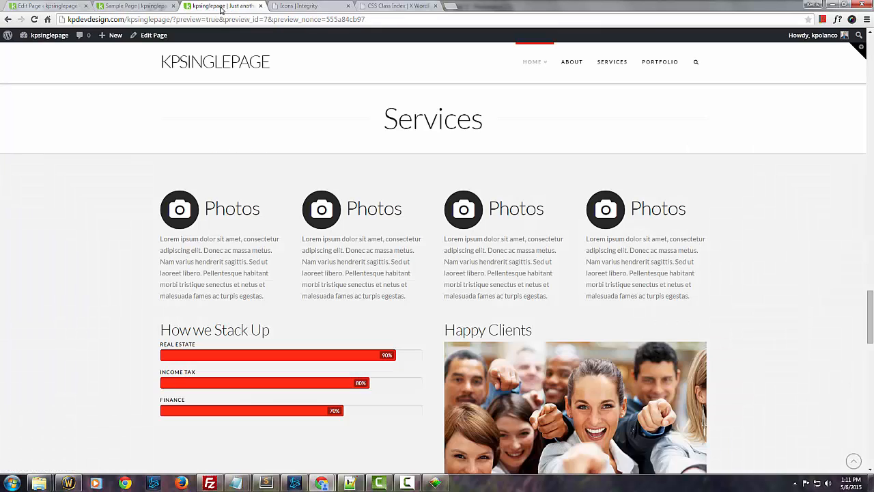
click(120, 6)
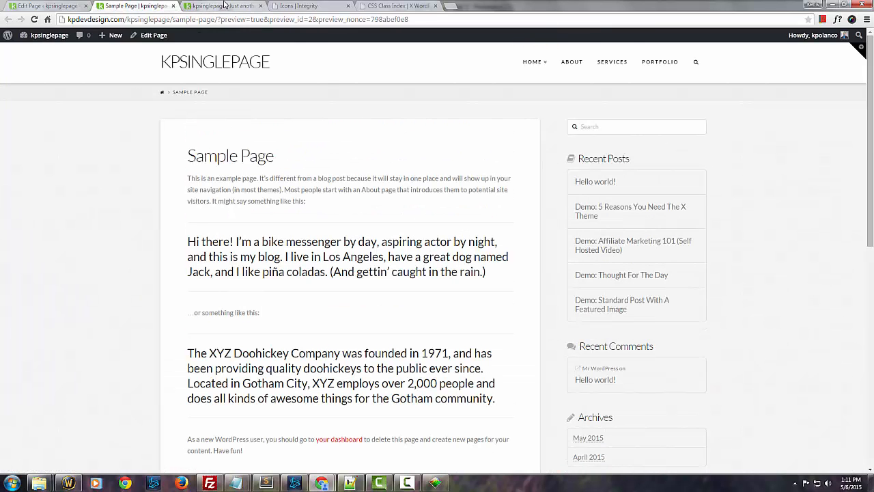
Step: Return to the single-page preview, look over its Services section, and retest the Services and About navigation links
click(220, 7)
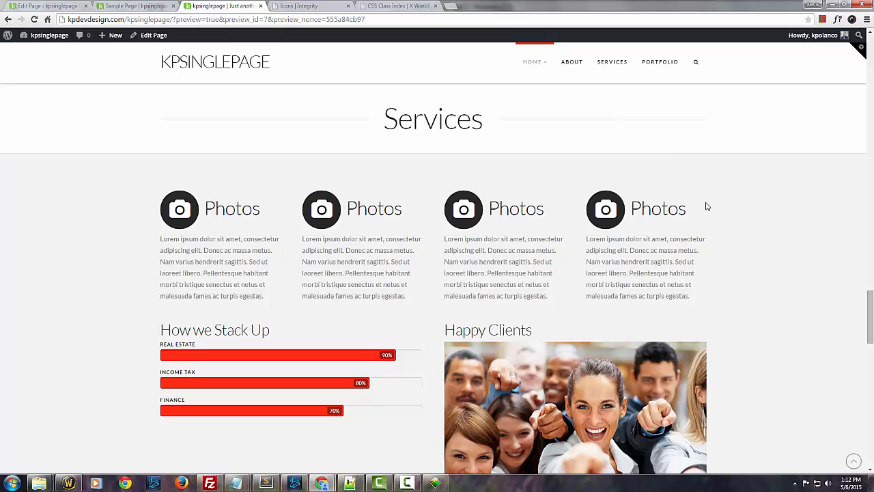
scroll(752, 230, down, 4)
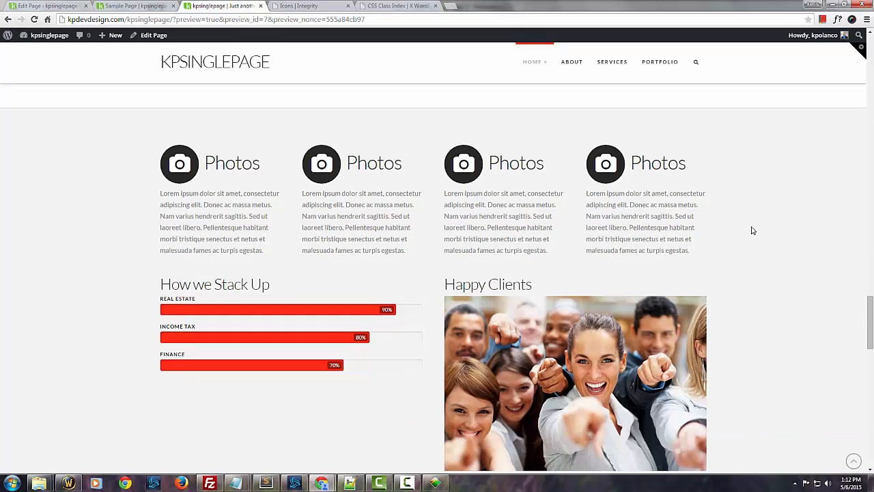
scroll(751, 230, up, 2)
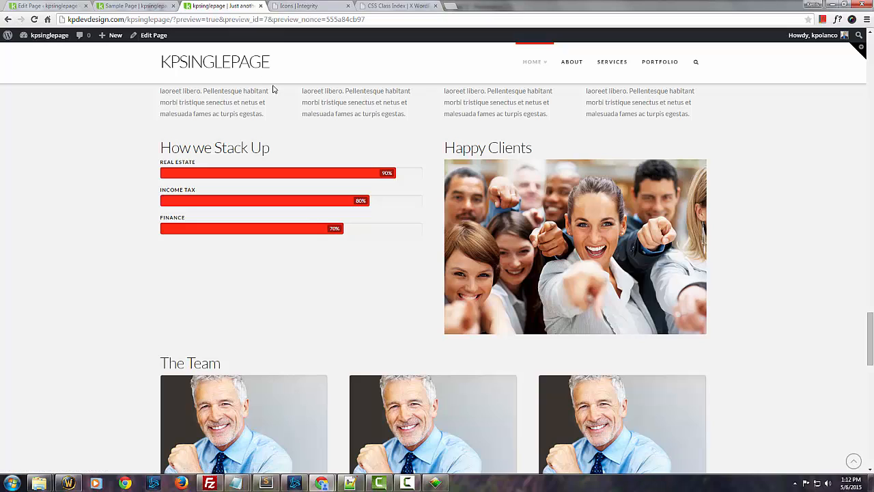
click(612, 63)
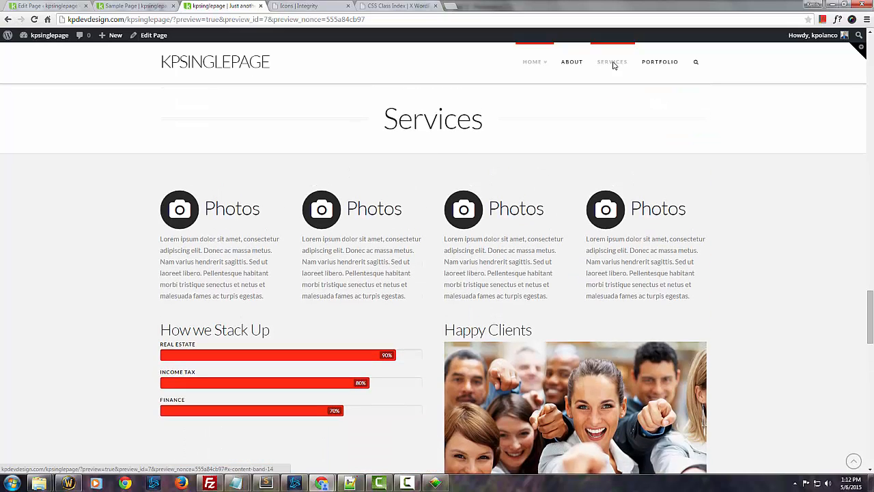
click(578, 62)
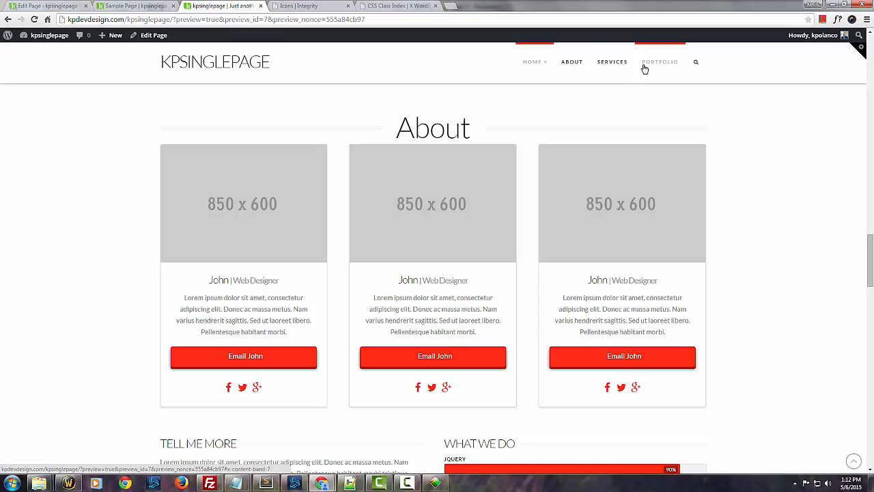